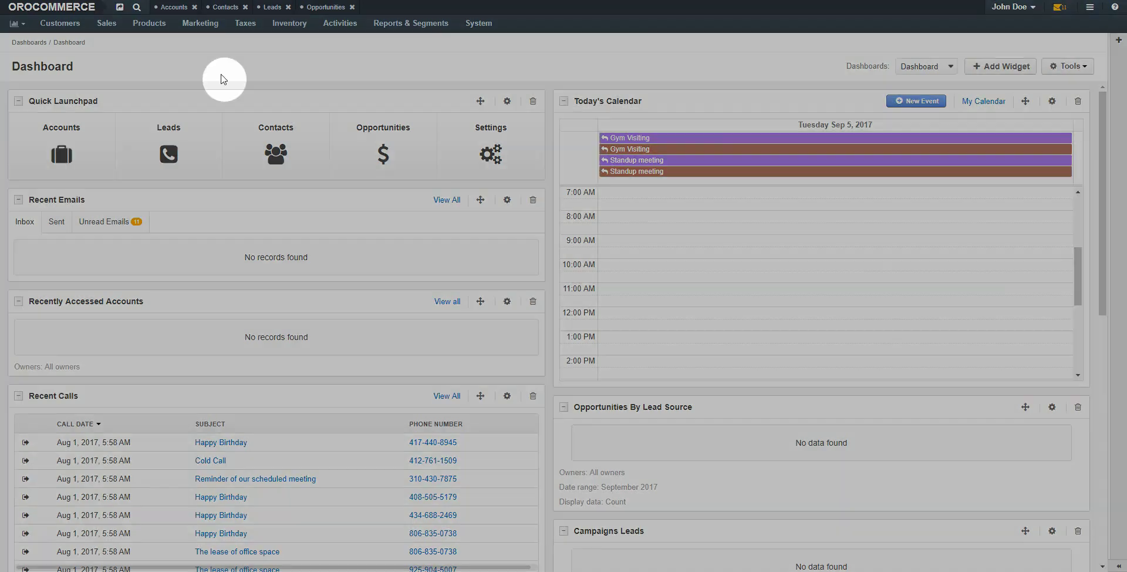
Step: Create the web catalog 'Summer is Here!' with description 'Customized Test Catalog' and save it
mouse_move(196, 25)
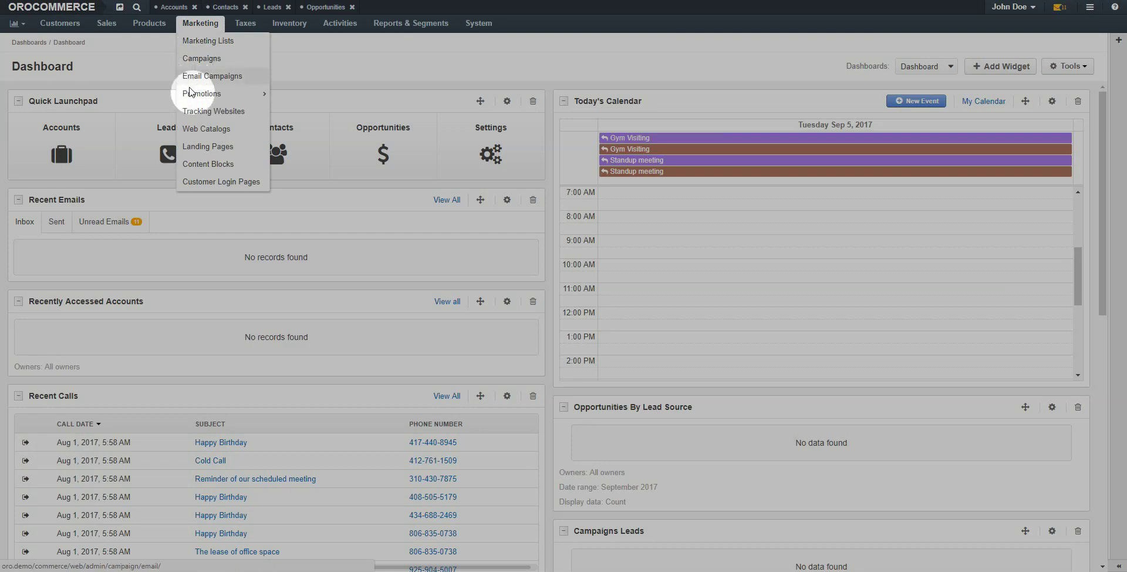
left_click(194, 129)
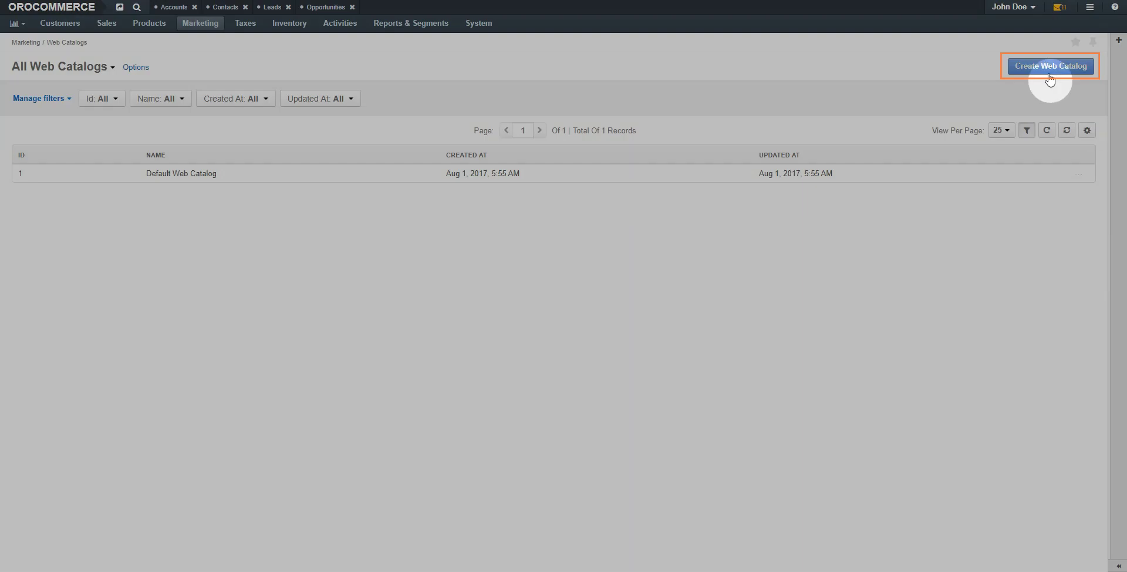
left_click(1048, 68)
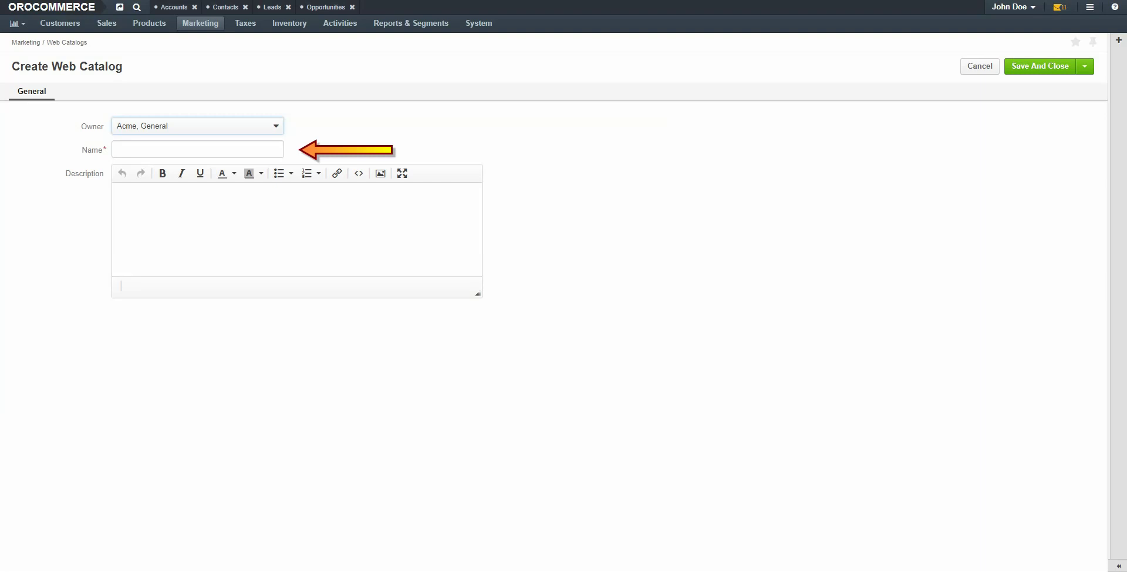
left_click(198, 149)
type("Summer is Here!")
left_click(117, 191)
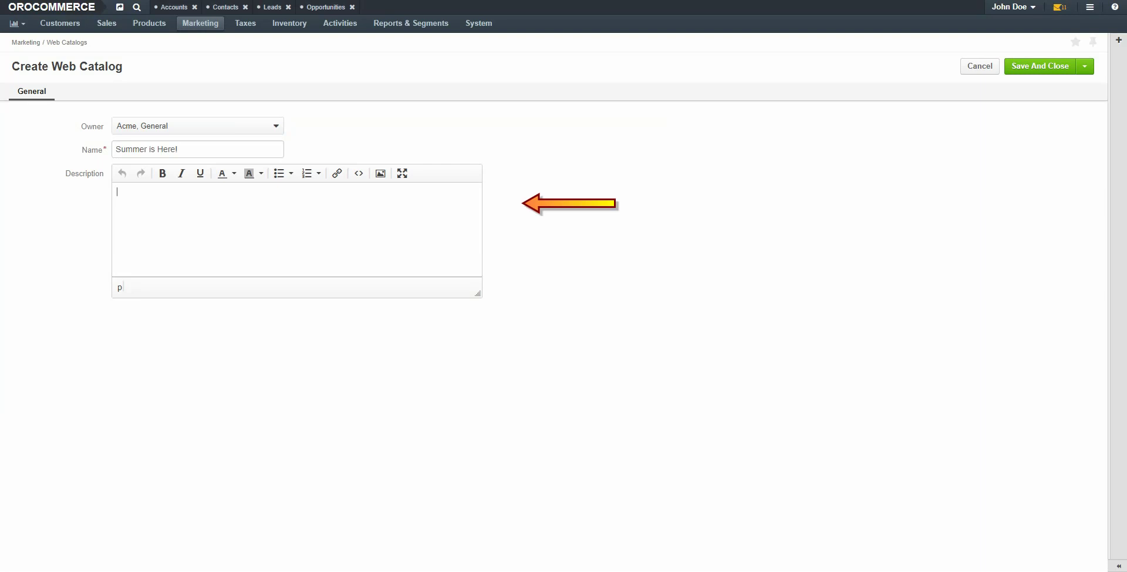
type("Customized Test Catalog")
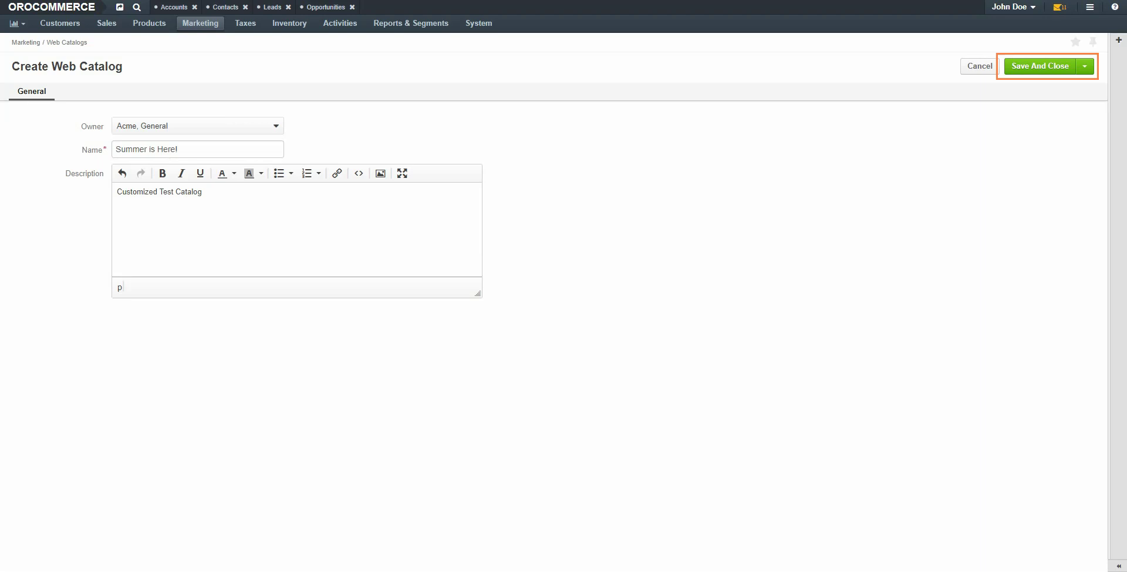
left_click(1051, 68)
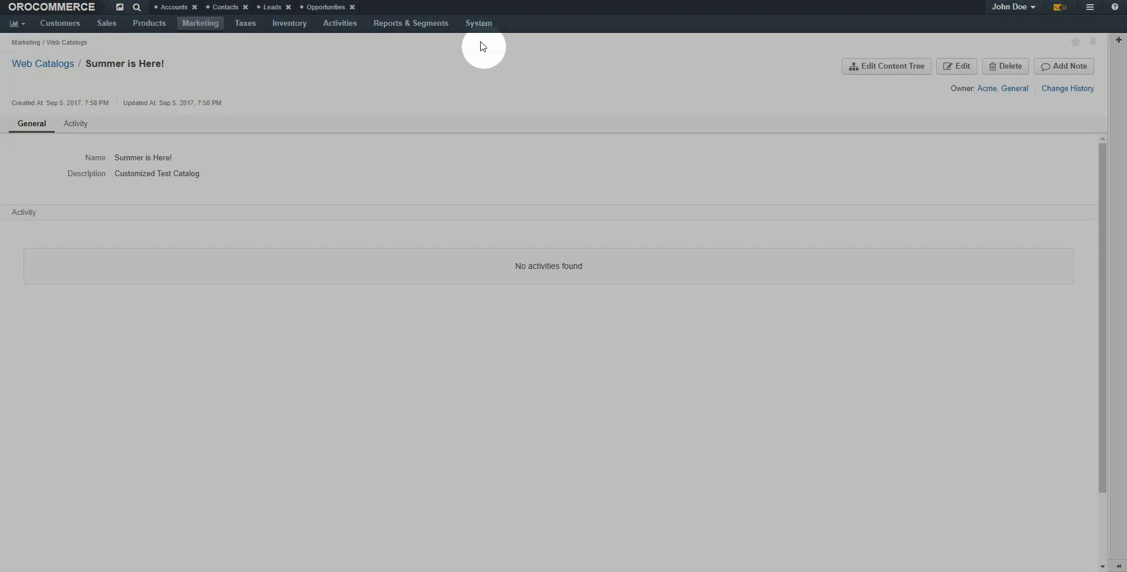
Step: Replace Default Web Catalog with 'Summer is Here!' in Websites > Routing configuration and save
left_click(479, 24)
left_click(478, 42)
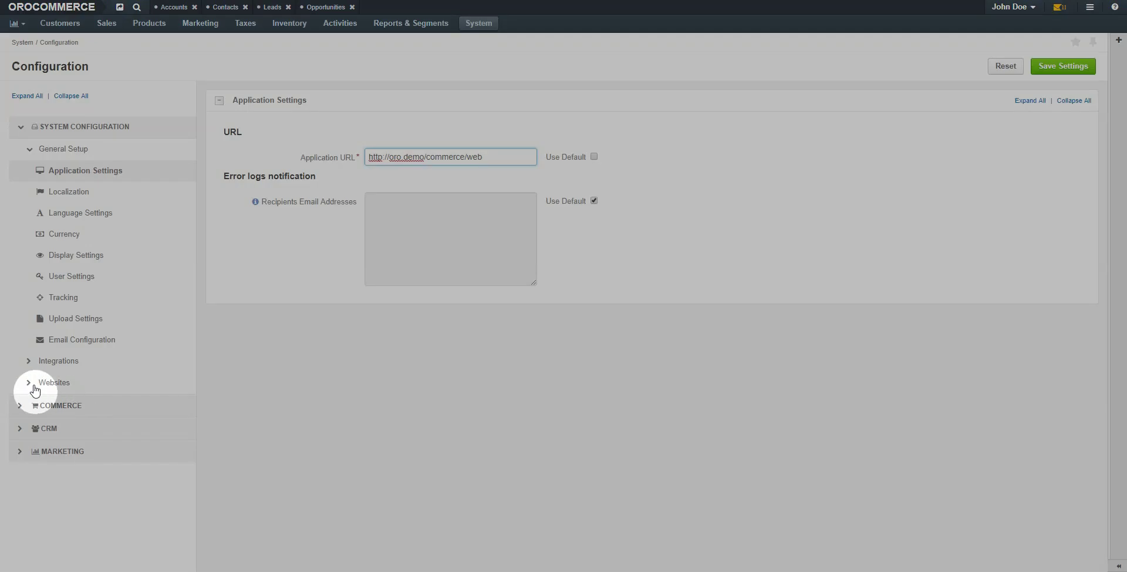
left_click(30, 383)
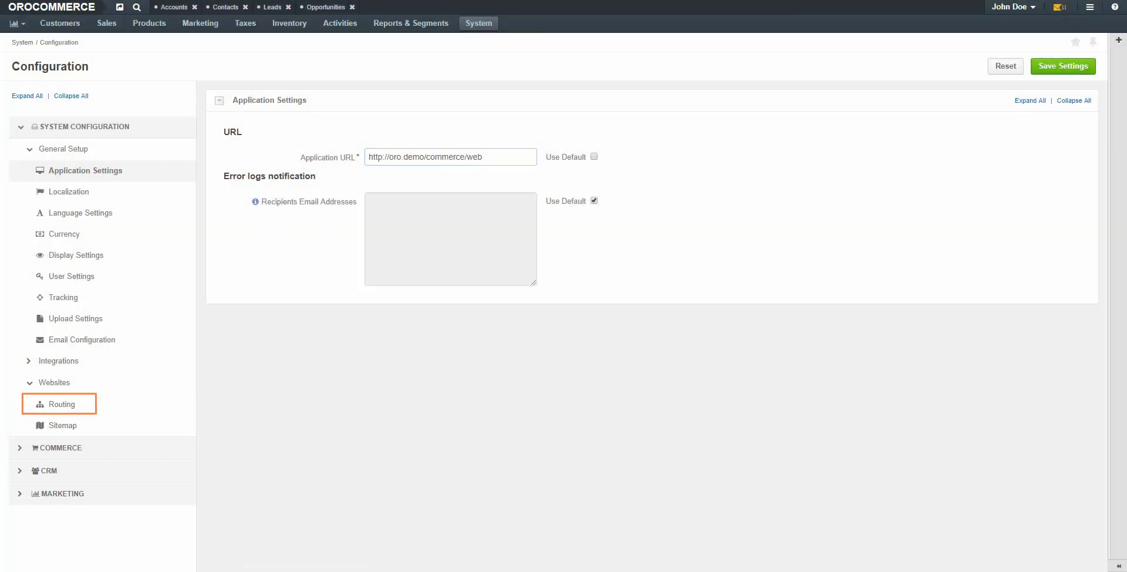
left_click(64, 404)
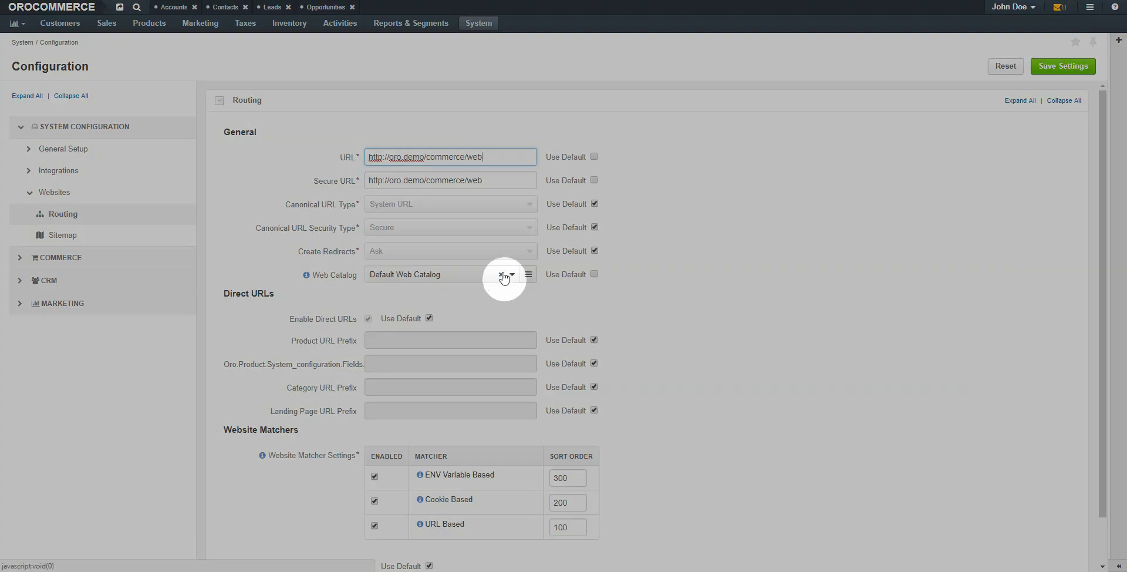
left_click(501, 274)
left_click(511, 276)
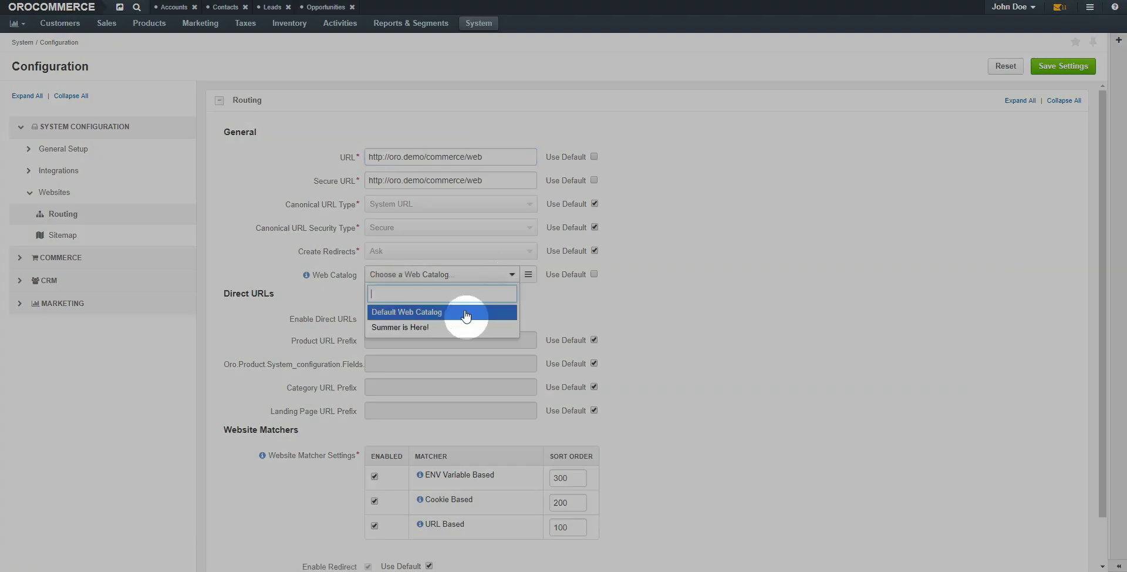
left_click(461, 327)
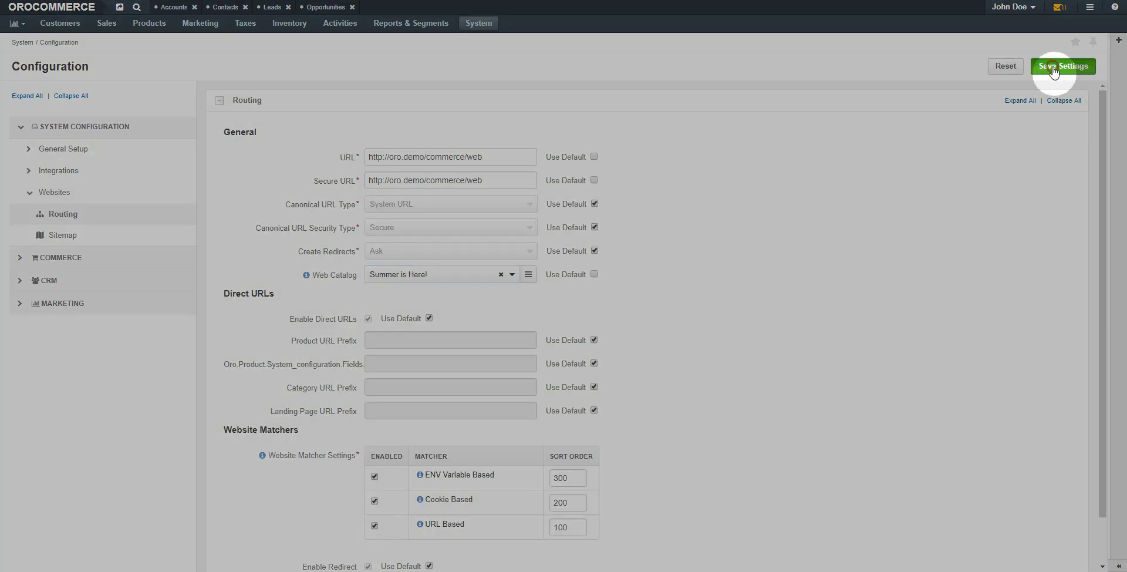
left_click(1054, 68)
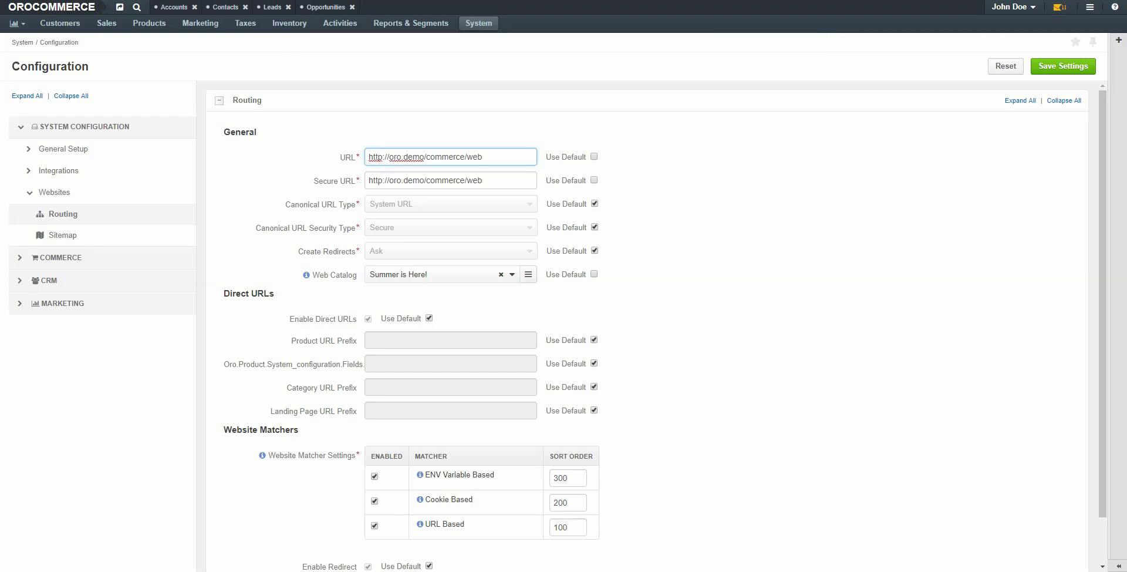
key("F5")
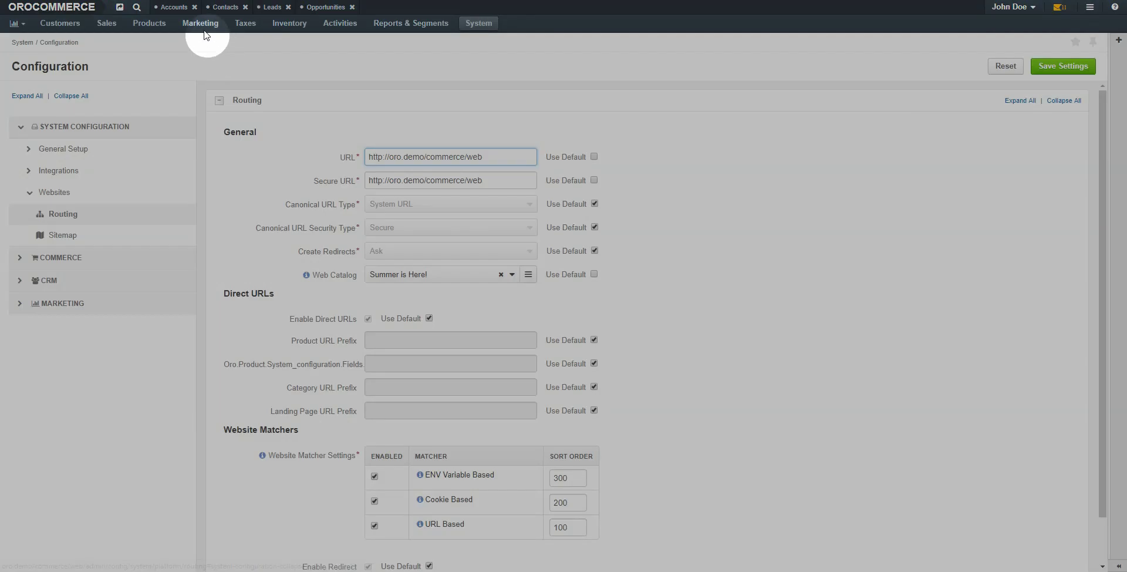
Step: Open the Summer is Here! content tree and title the root node 'Summer is Here! 2018'
left_click(201, 23)
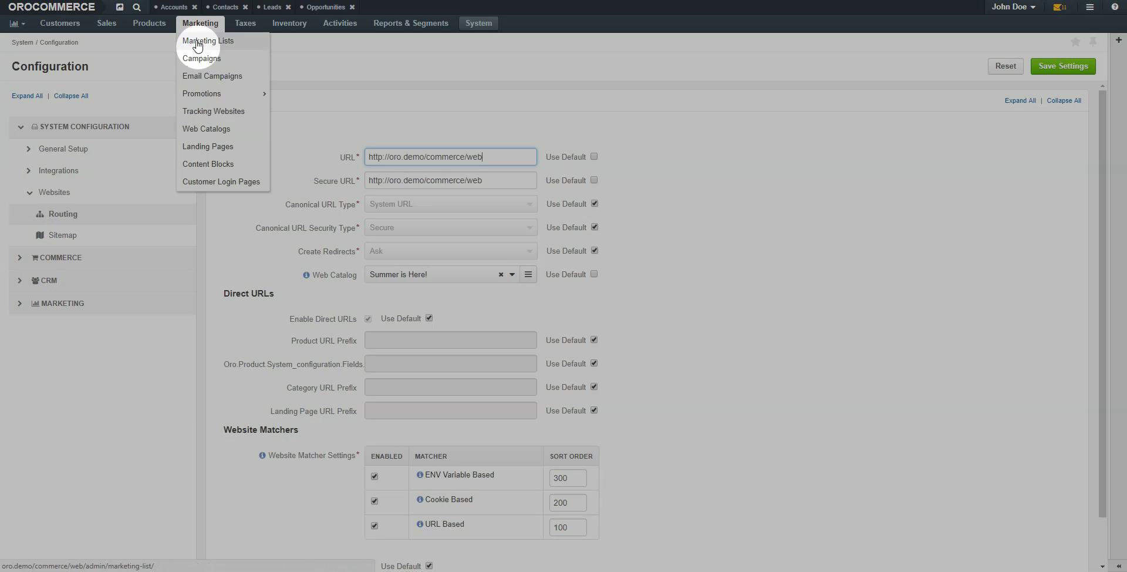
left_click(185, 111)
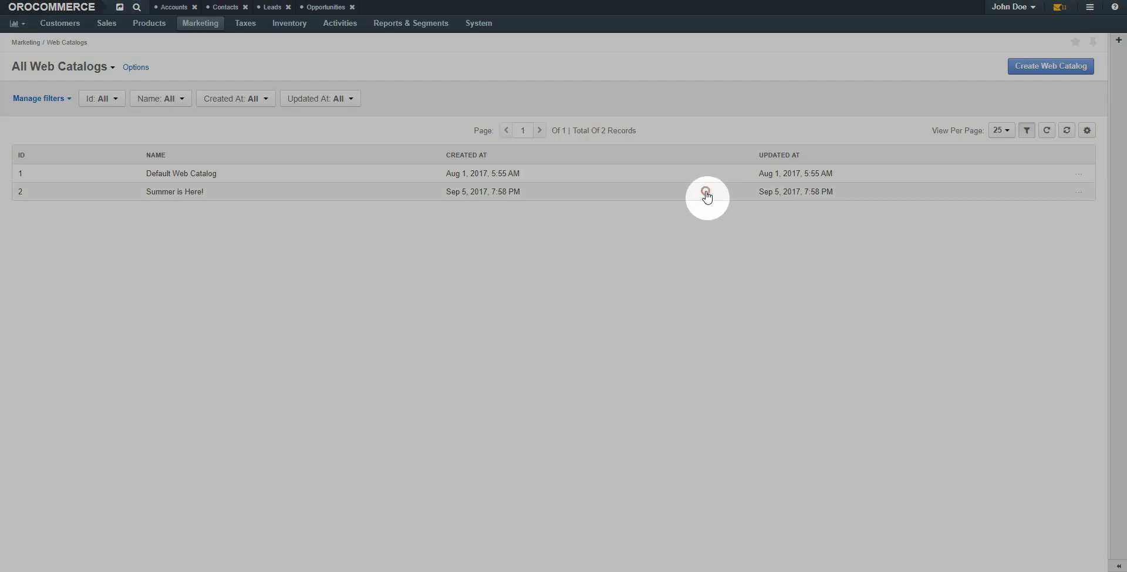
left_click(707, 194)
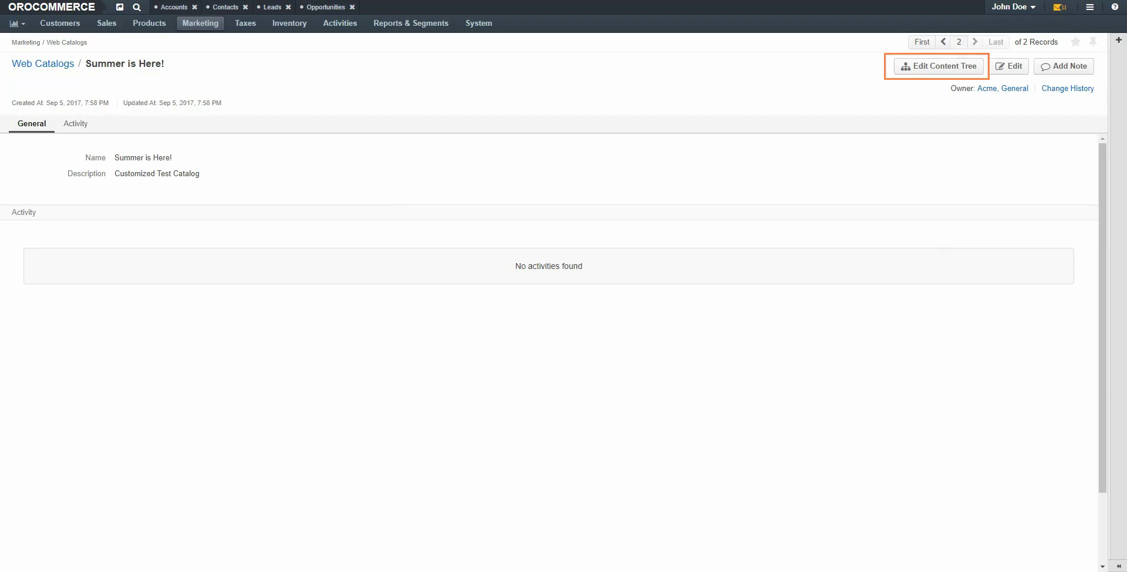
left_click(919, 66)
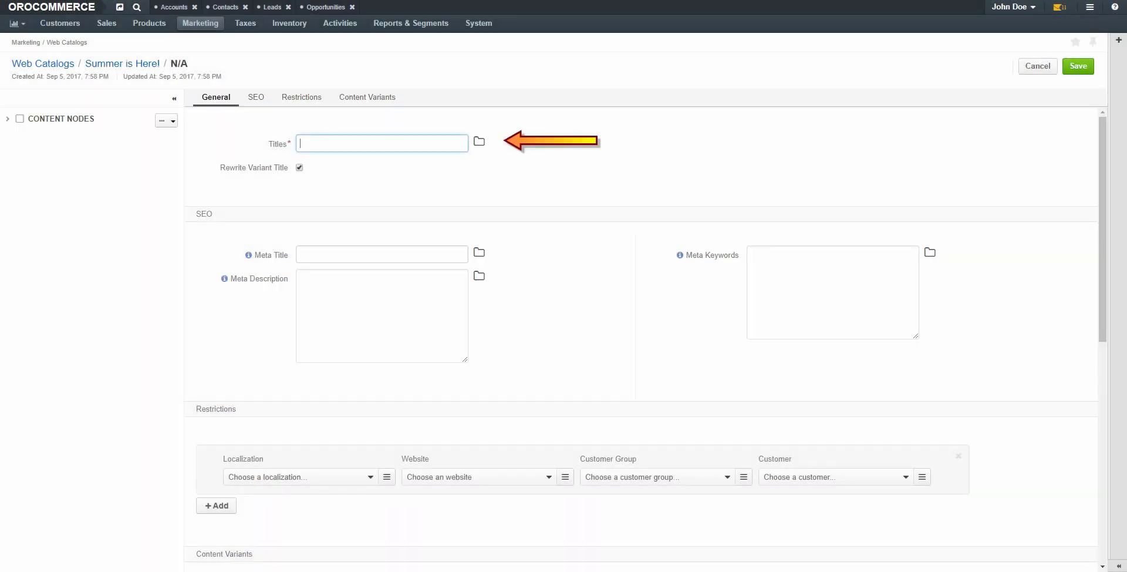
type("Summer is Here! 2018")
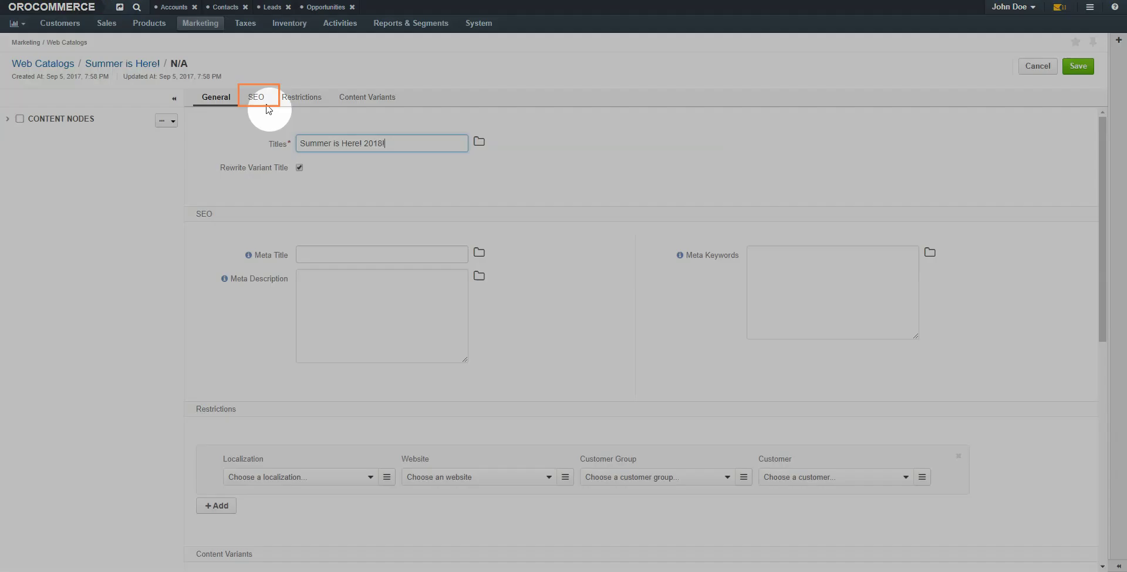
left_click(256, 96)
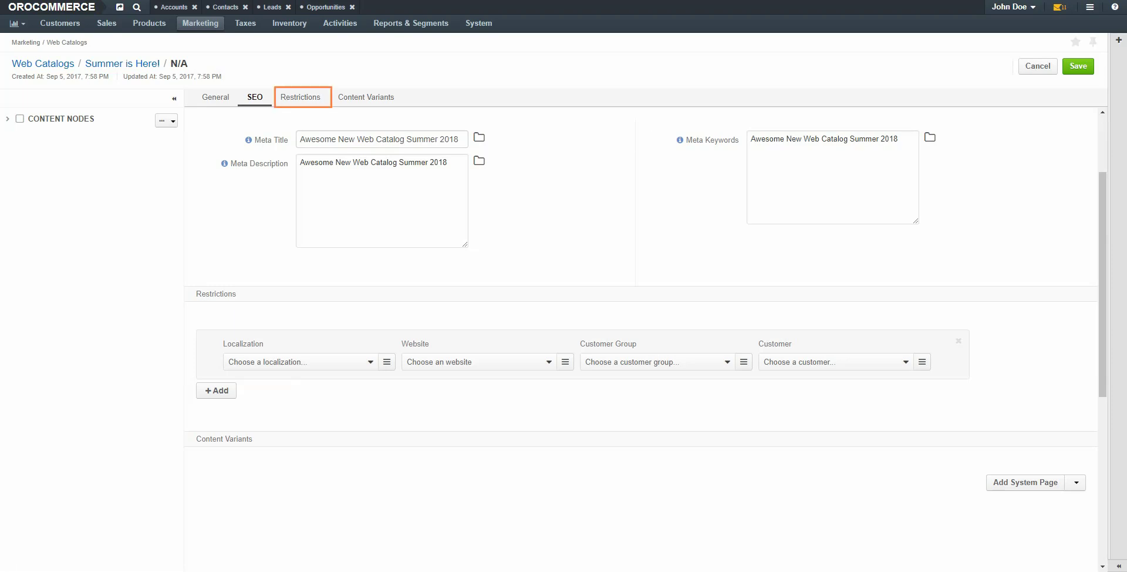
Step: Add a Landing Page content variant to the root node using the 'Summer is Here' page
left_click(301, 97)
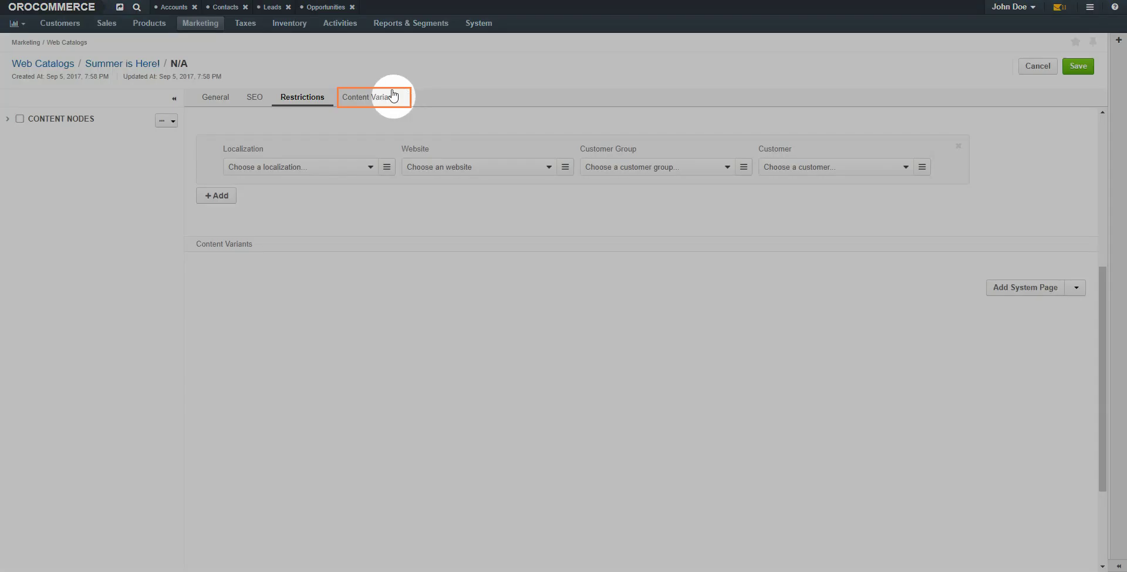
left_click(386, 96)
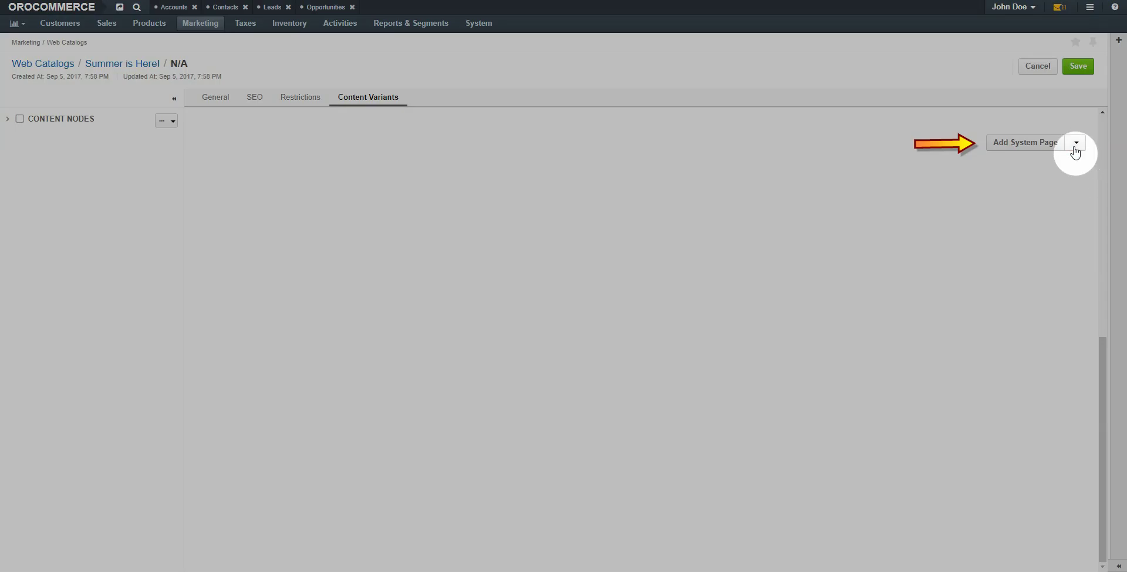
left_click(1077, 147)
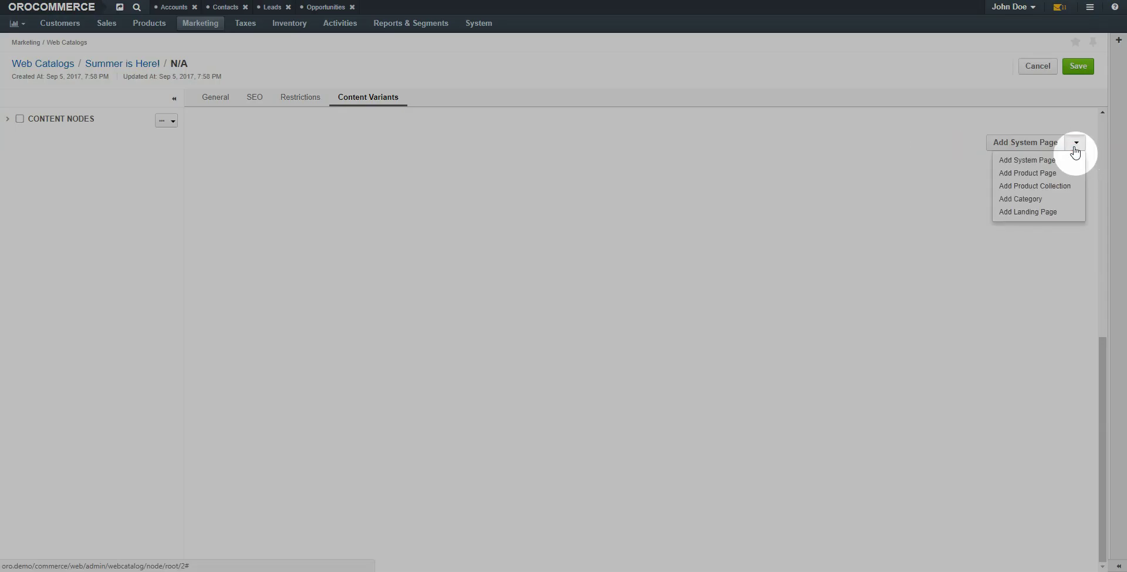
left_click(1039, 212)
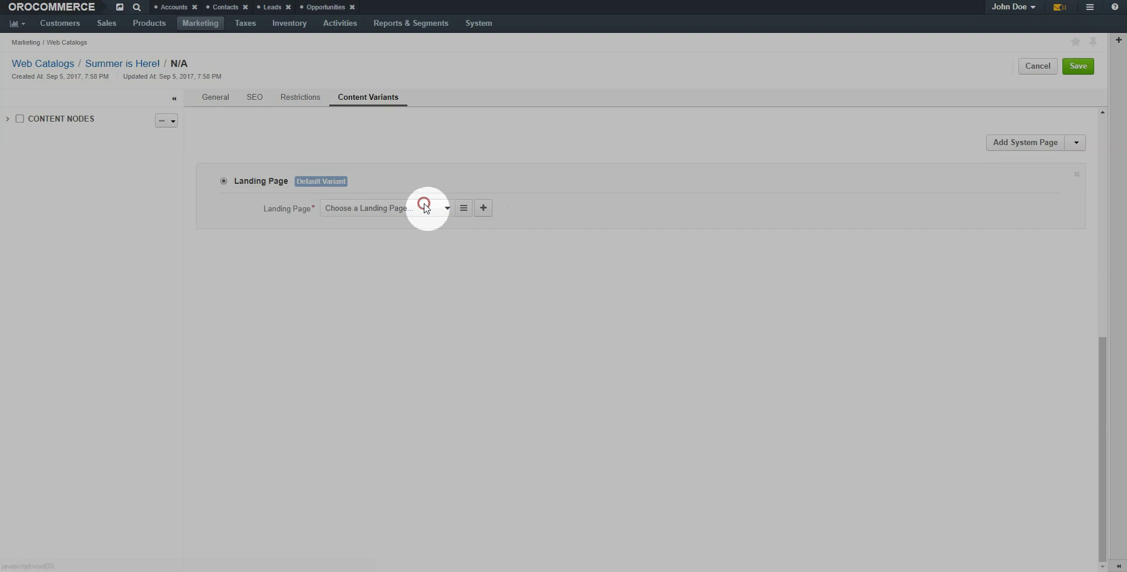
left_click(428, 207)
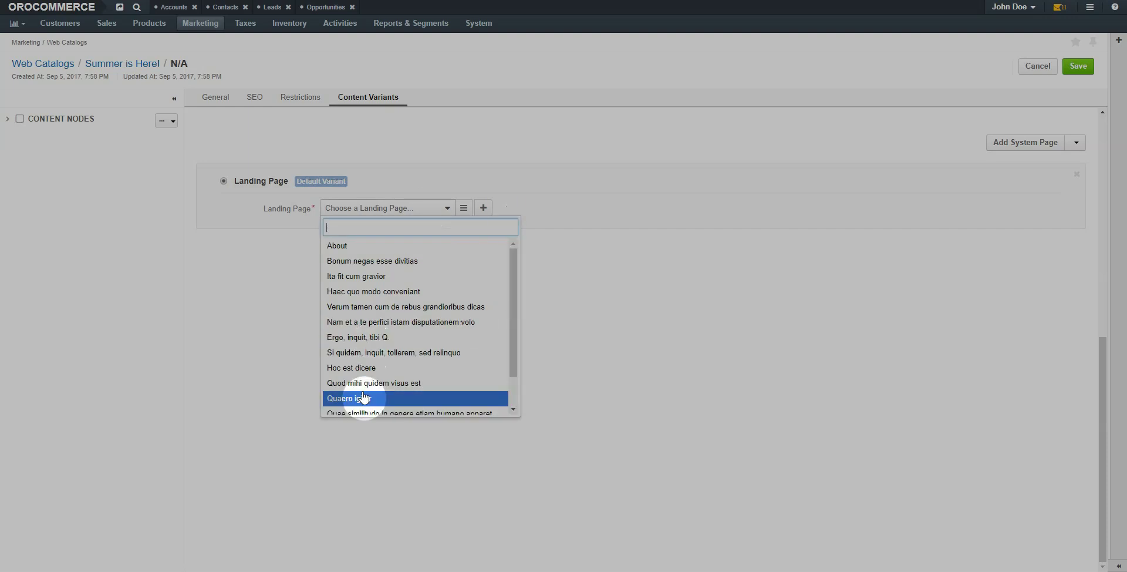
scroll(514, 397, "down", 2)
left_click(380, 393)
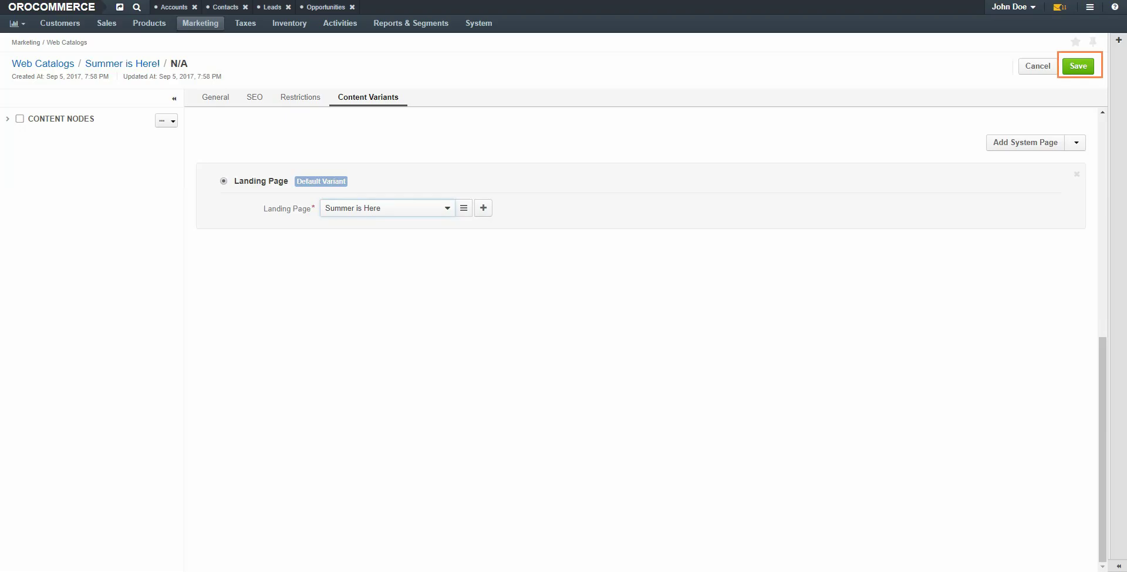
Step: Save the 'Summer is Here! 2018!' root node and sign out of the storefront
left_click(1079, 67)
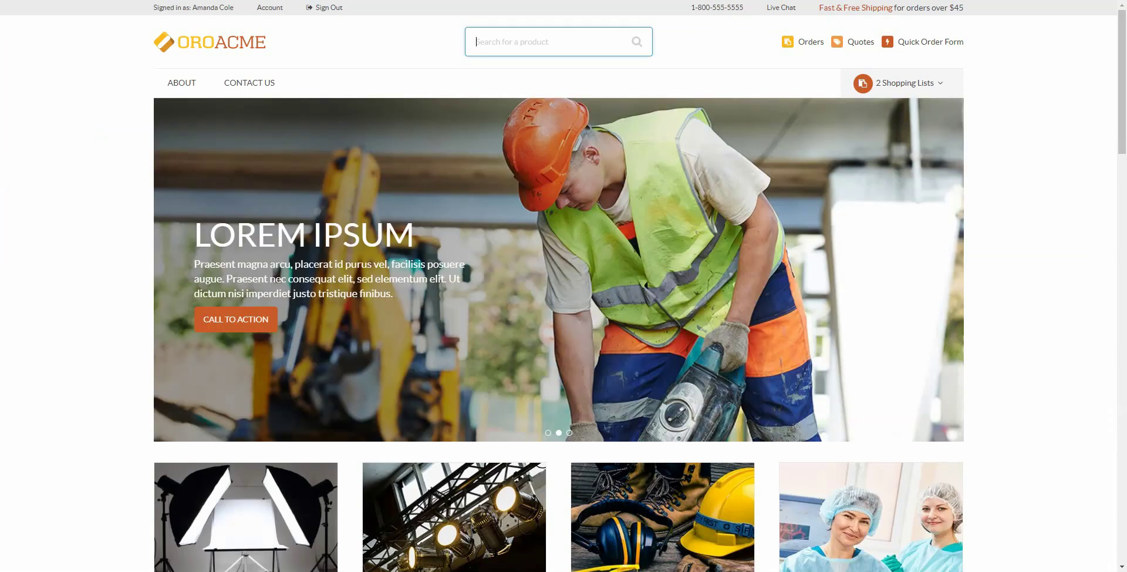
left_click(323, 4)
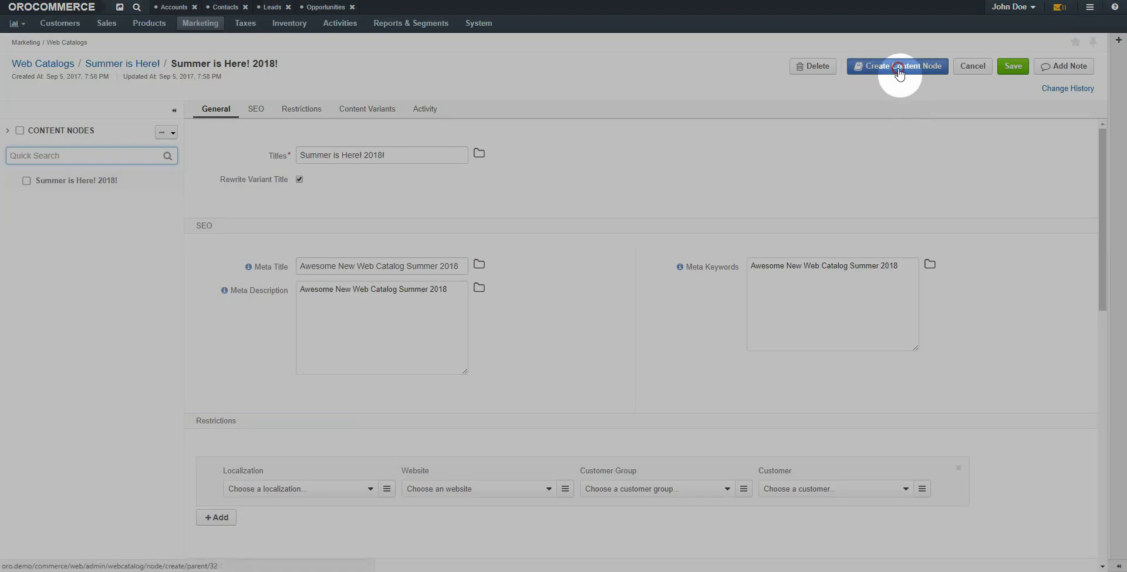
Step: Create a child content node titled 'Open Orders', getting slug open-orders and matching meta fields
left_click(899, 67)
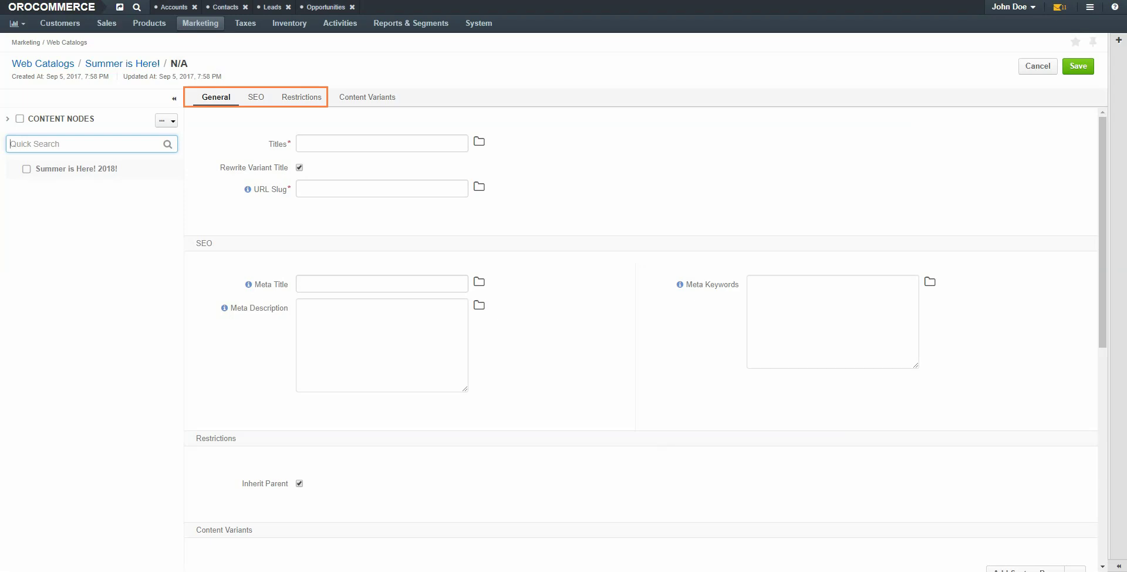
left_click(312, 146)
type("Open Orders")
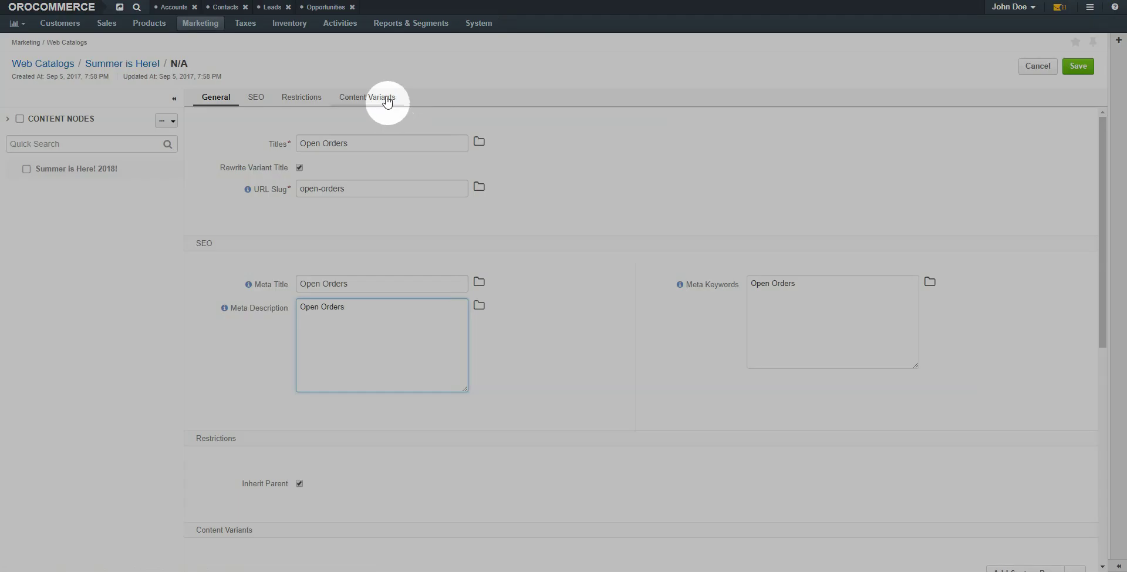
left_click(382, 98)
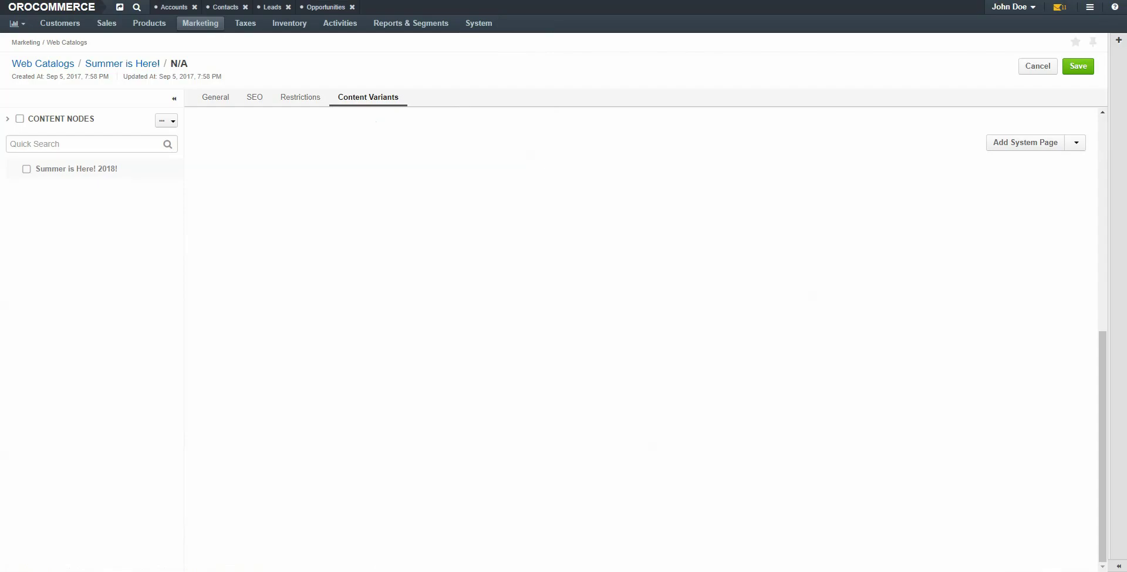
Step: Give Open Orders a System Page variant using the checkout Open Orders route and save it
left_click(1025, 143)
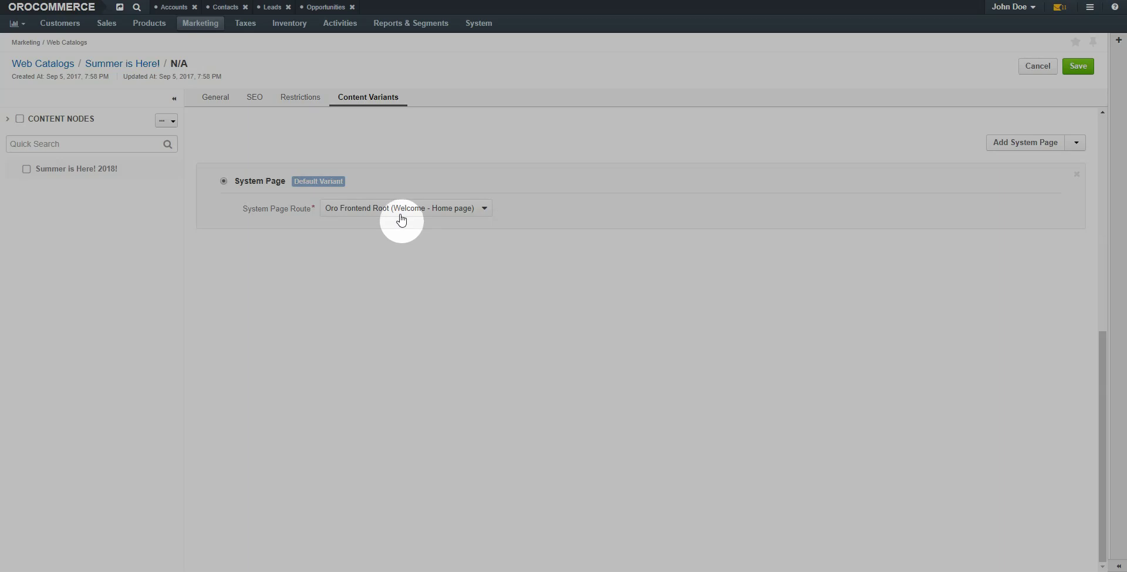
left_click(403, 213)
type("Open")
left_click(422, 246)
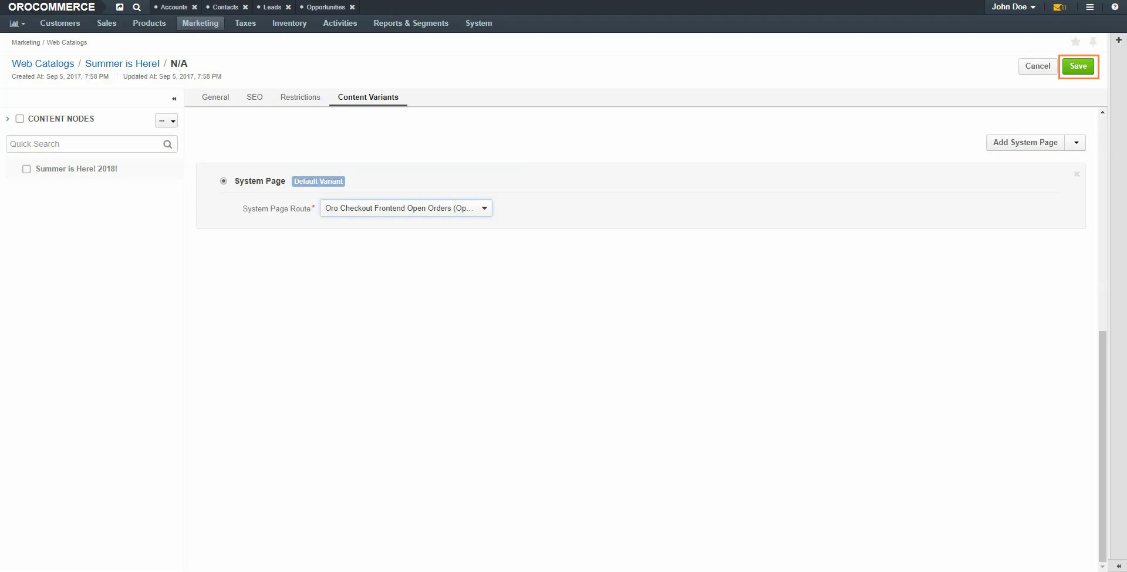
left_click(1078, 66)
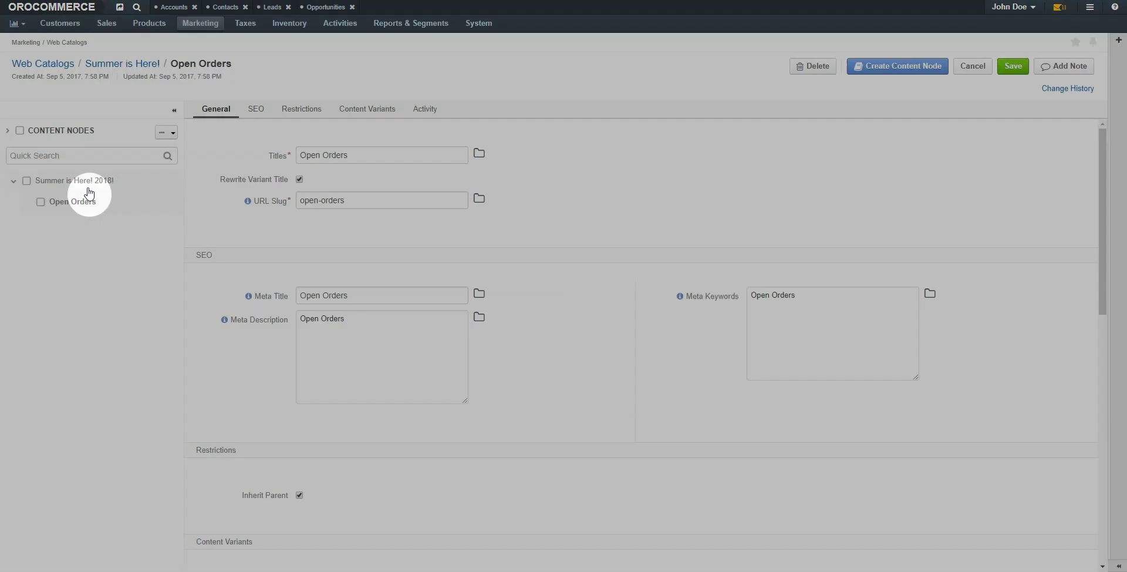
Step: Return to the 'Summer is Here! 2018!' root node in the content tree
left_click(83, 180)
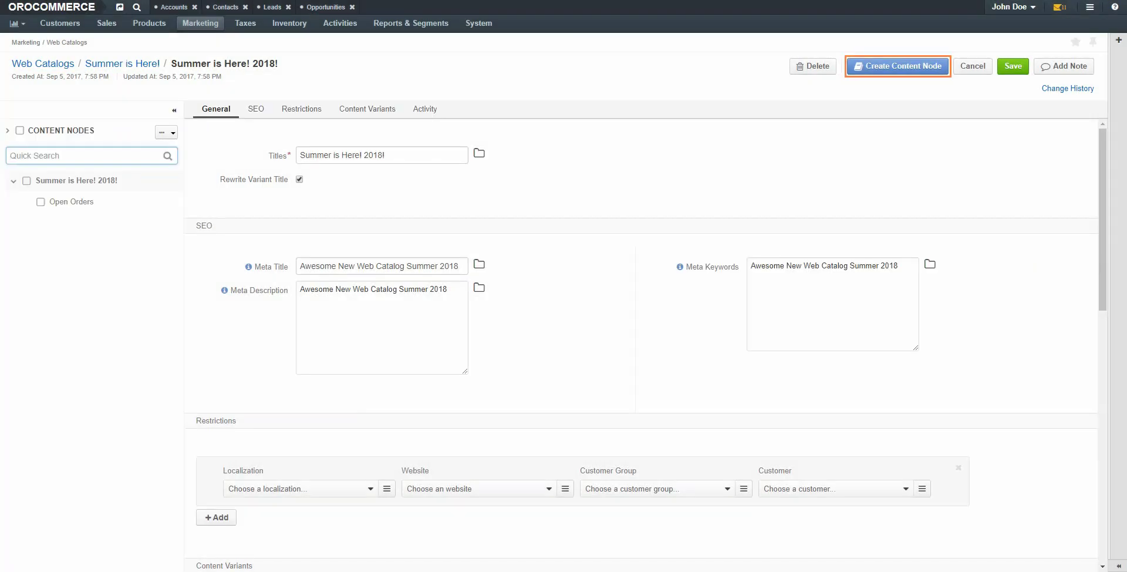
Step: Create another child content node titled 'Bulk Promo Item of the Week'
left_click(919, 67)
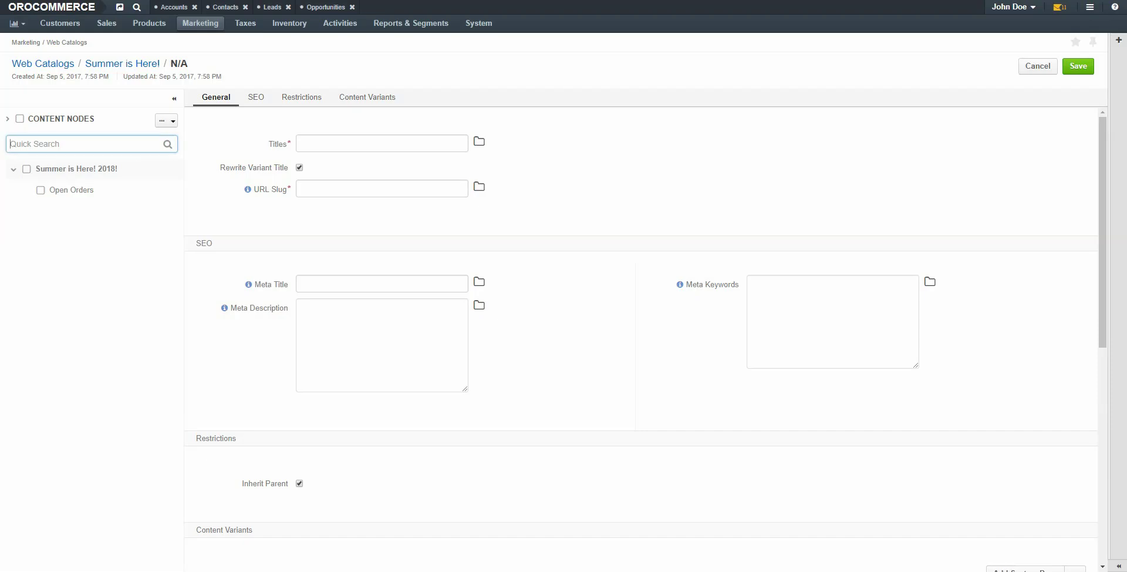
left_click(347, 144)
type("Bulk Promo Item of the Week")
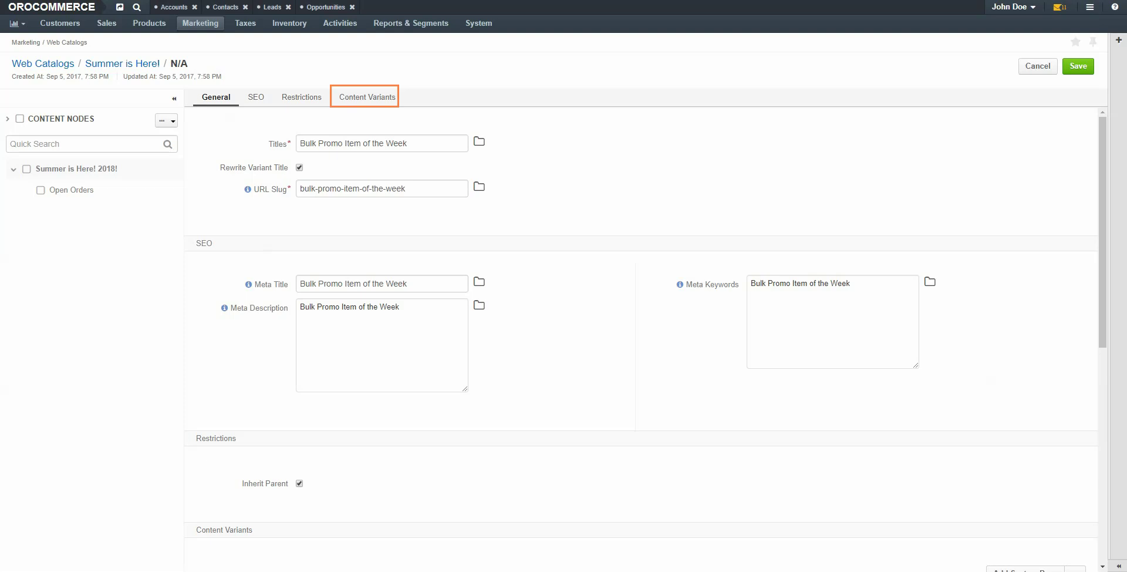
left_click(368, 97)
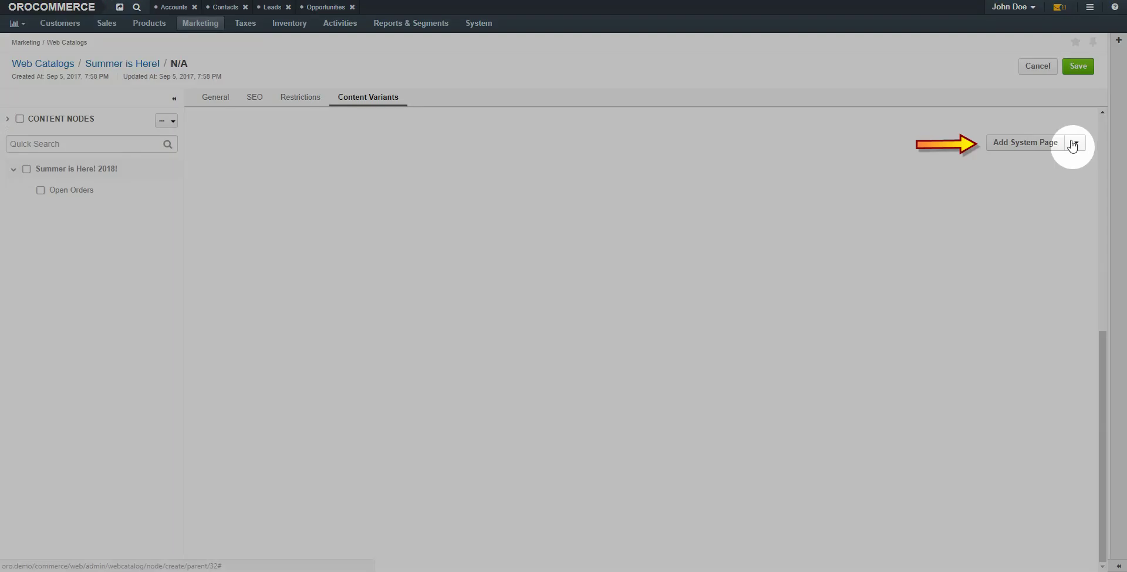
Step: Add a Product Page variant for 1TB10 Touch Screen Credit Card POS System, save, and view it on the storefront
left_click(1077, 142)
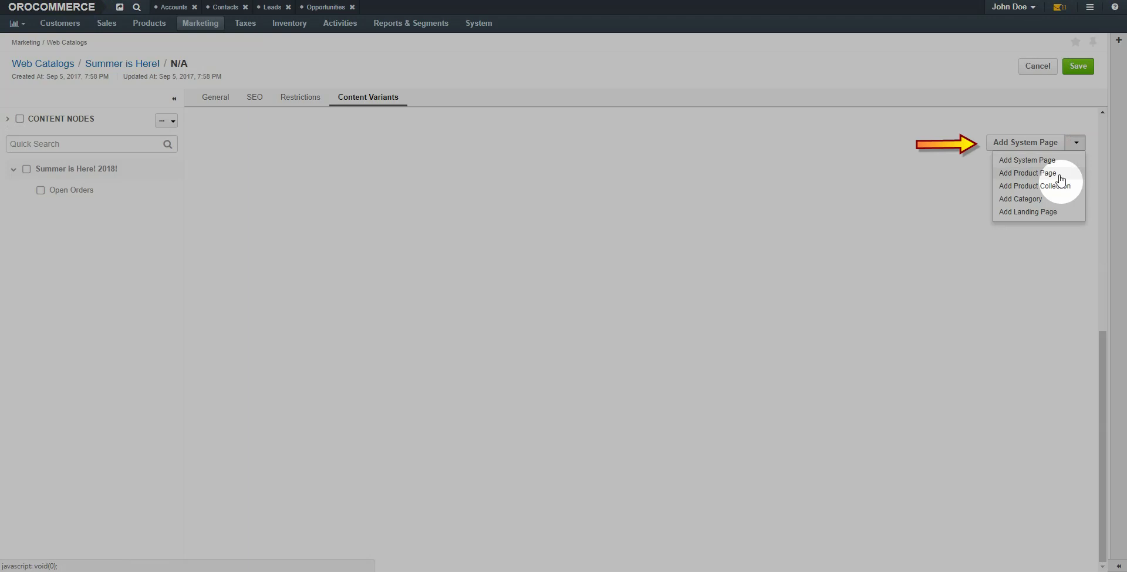
left_click(1028, 173)
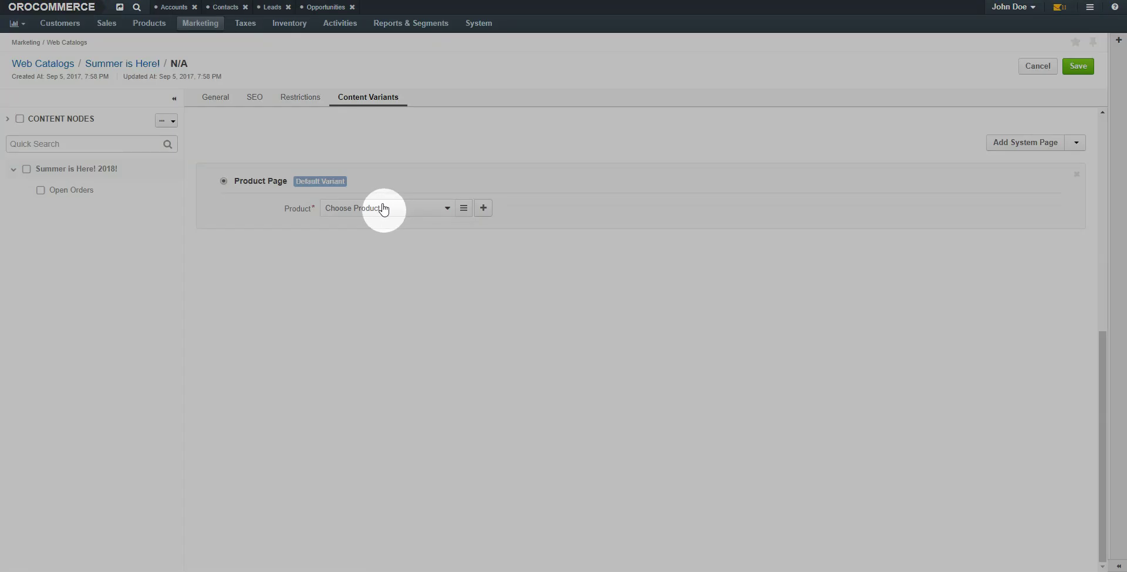
left_click(382, 209)
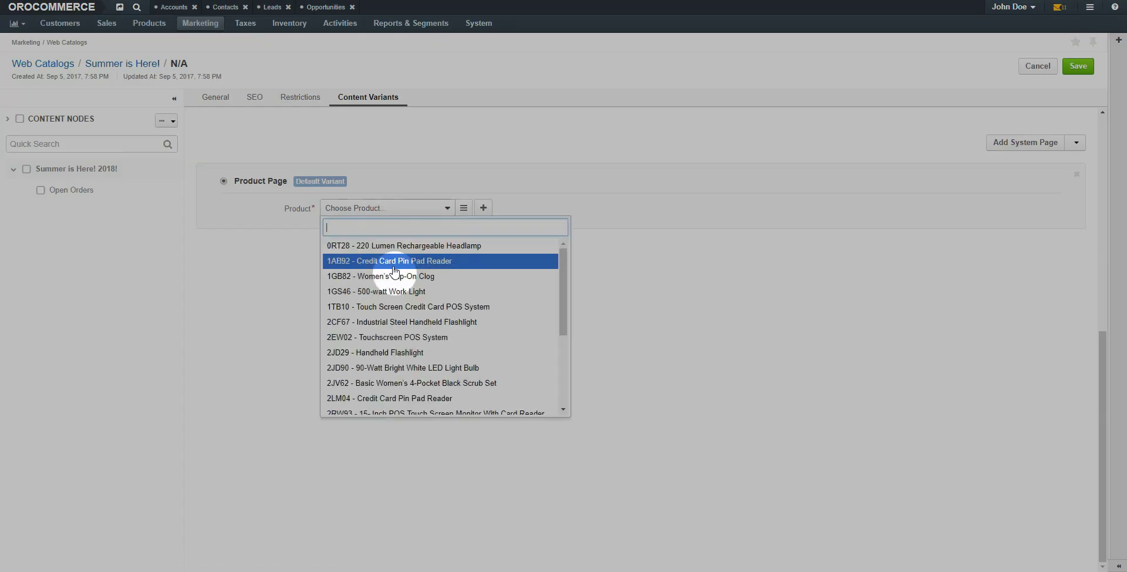
left_click(395, 310)
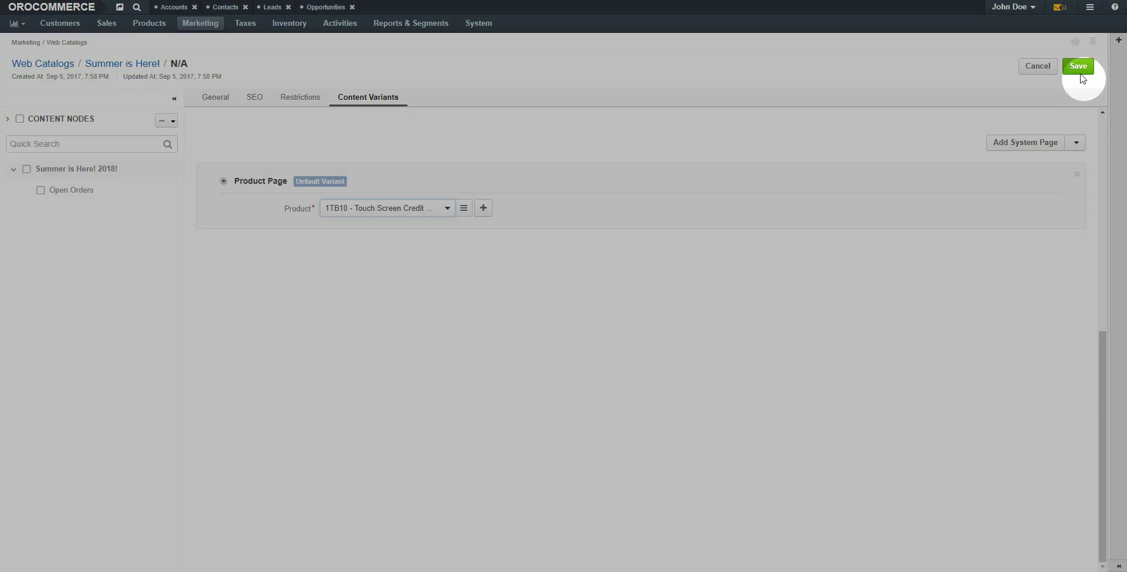
left_click(1079, 67)
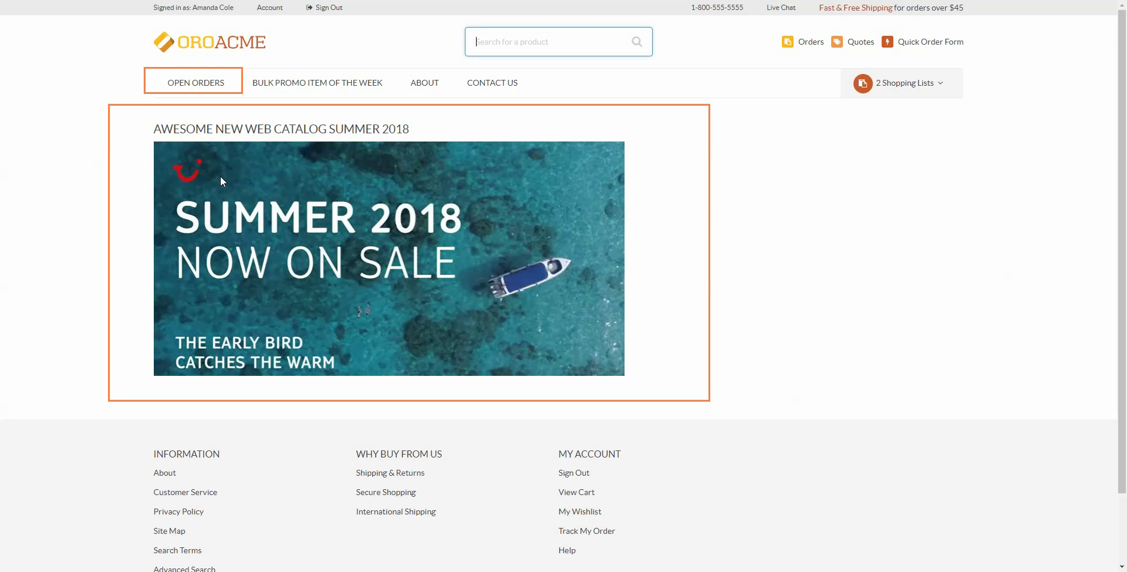
left_click(336, 89)
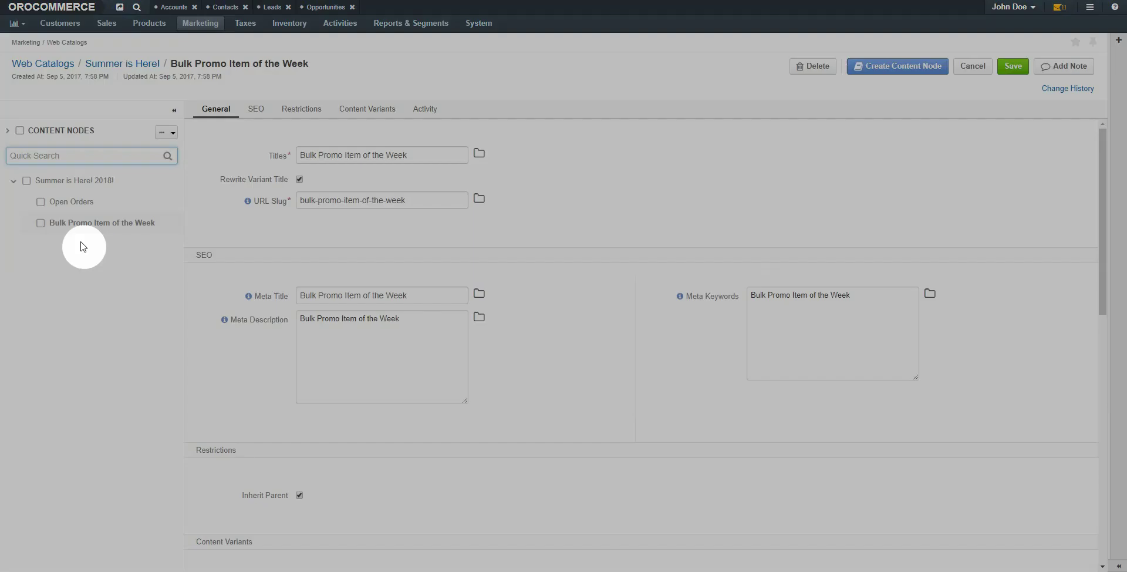
Step: Move Bulk Promo Item of the Week above Open Orders, then reselect the Summer is Here! 2018! root
left_click_drag(80, 226, 56, 205)
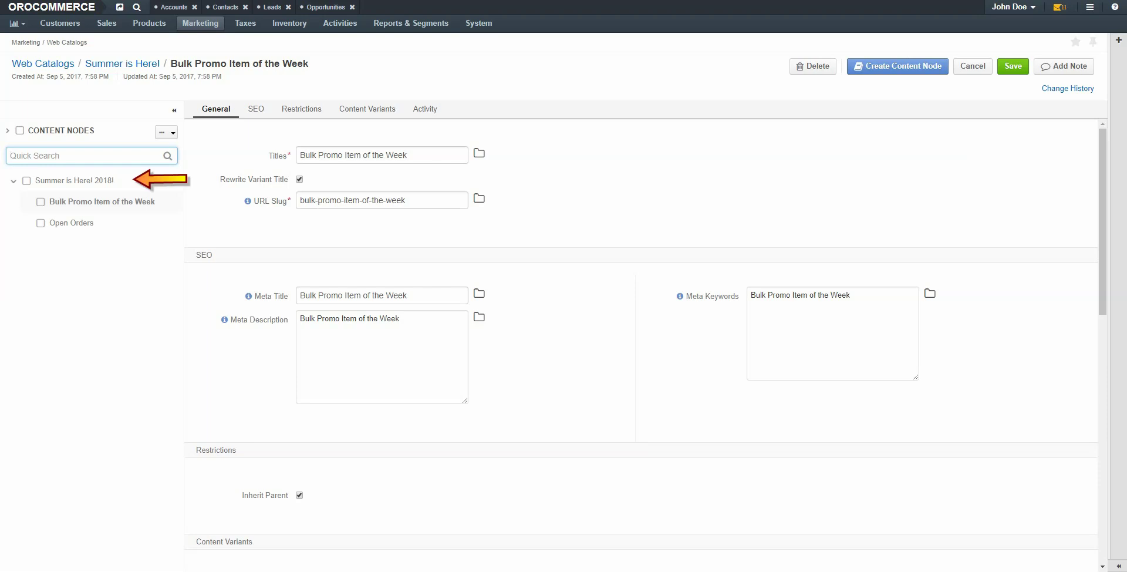
left_click(87, 181)
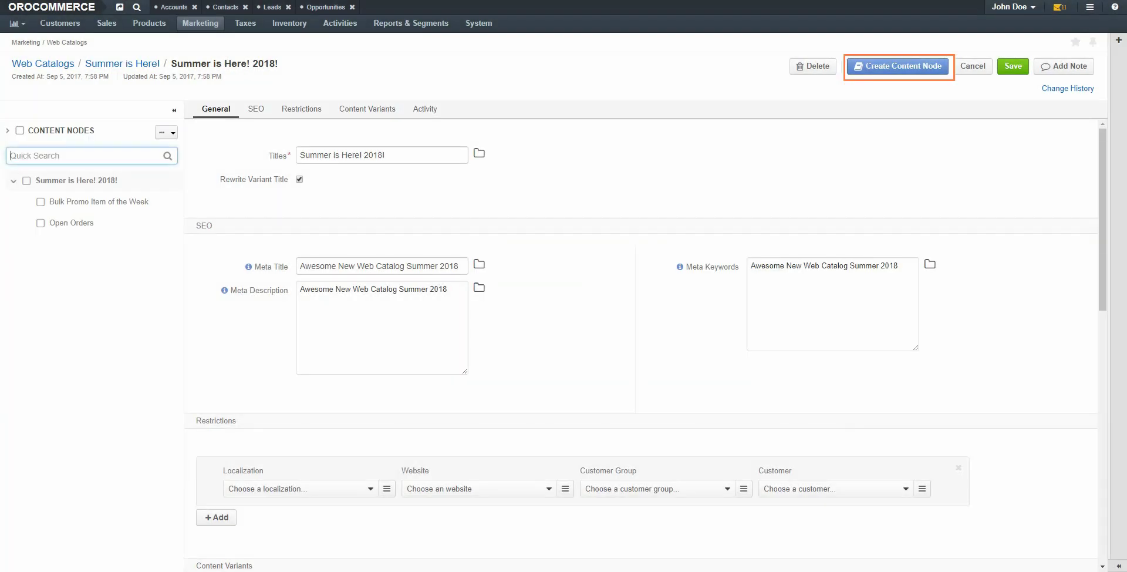
Step: Create a child node titled 'Clearance Sale!' with slug clearance-sale and matching meta fields
left_click(884, 67)
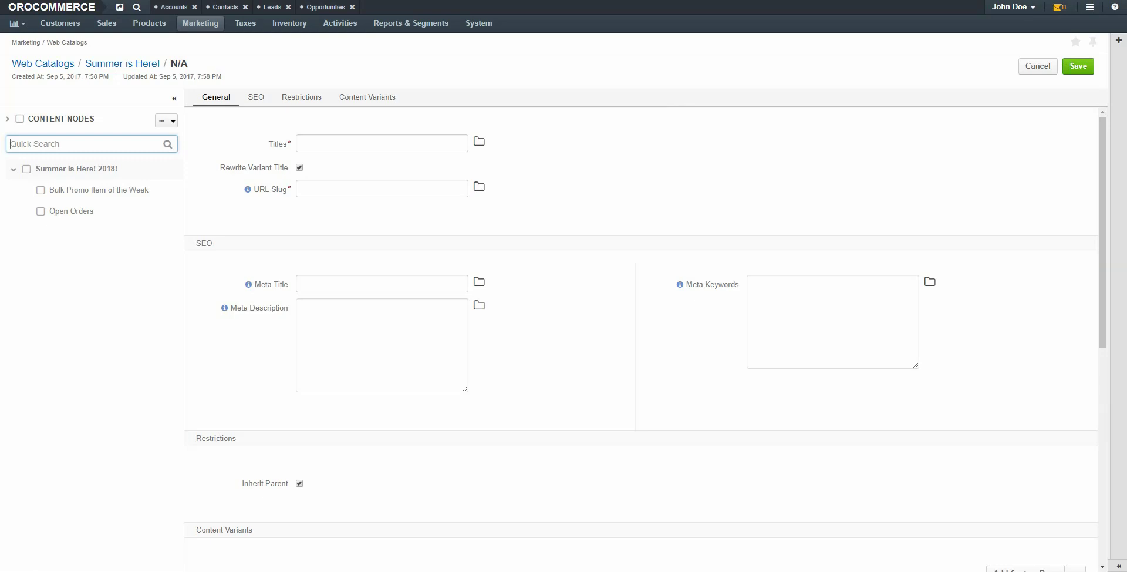
left_click(360, 144)
type("Clearance Sale!")
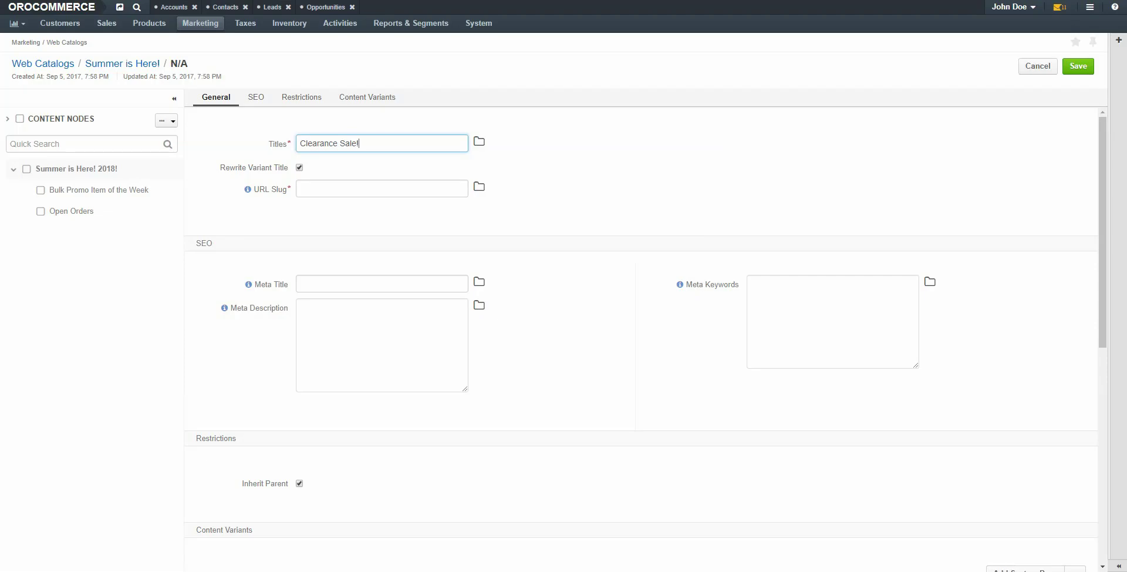
left_click(382, 344)
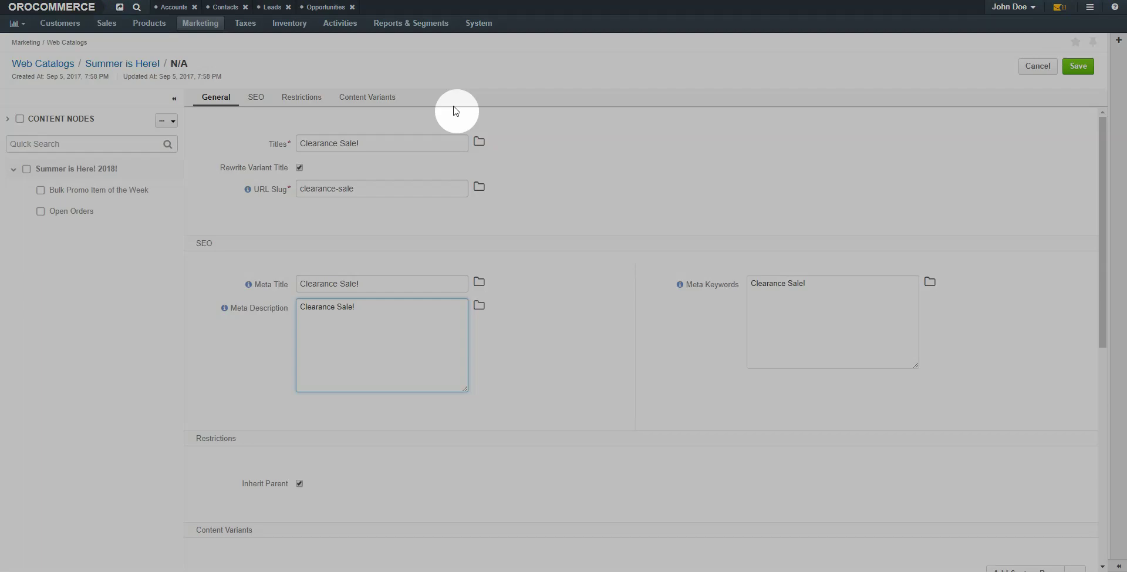
left_click(364, 98)
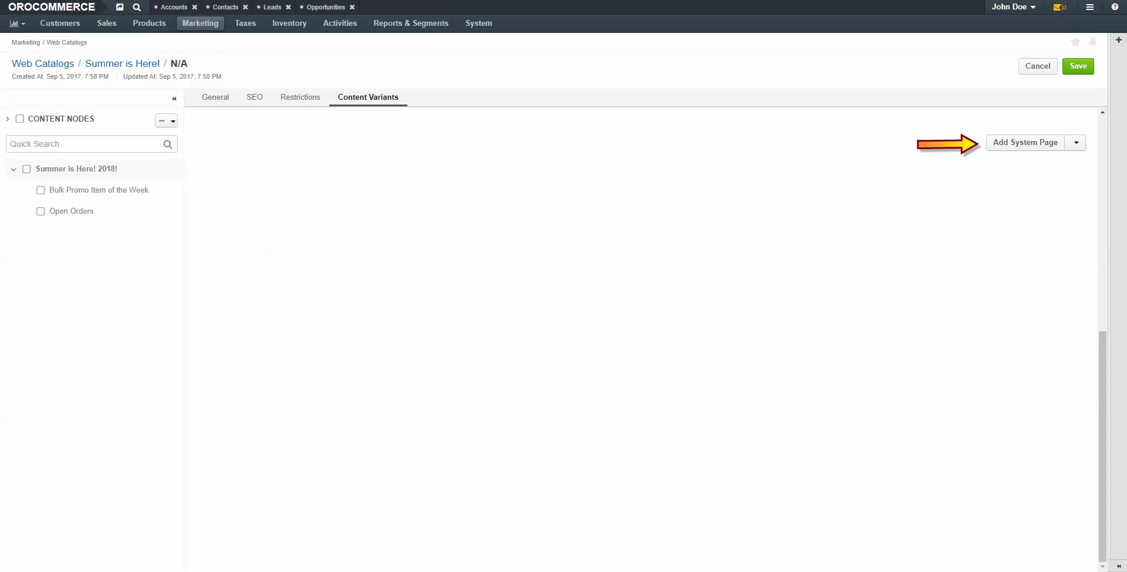
Step: Add a Product Collection content variant to Clearance Sale! and open its Advanced Filter
left_click(1077, 142)
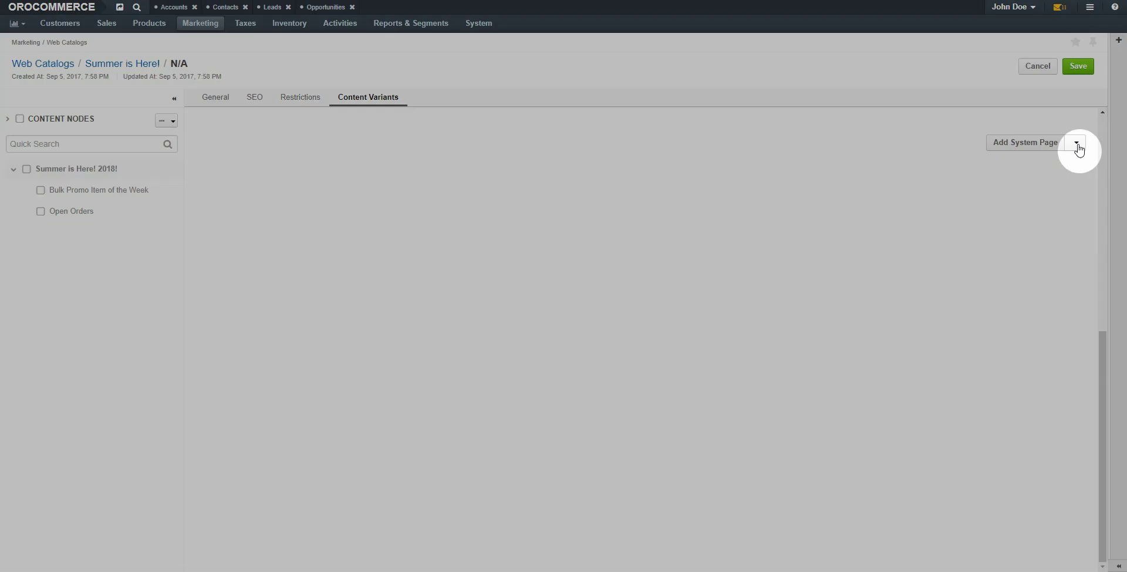
left_click(1063, 191)
left_click_drag(1106, 372, 1110, 424)
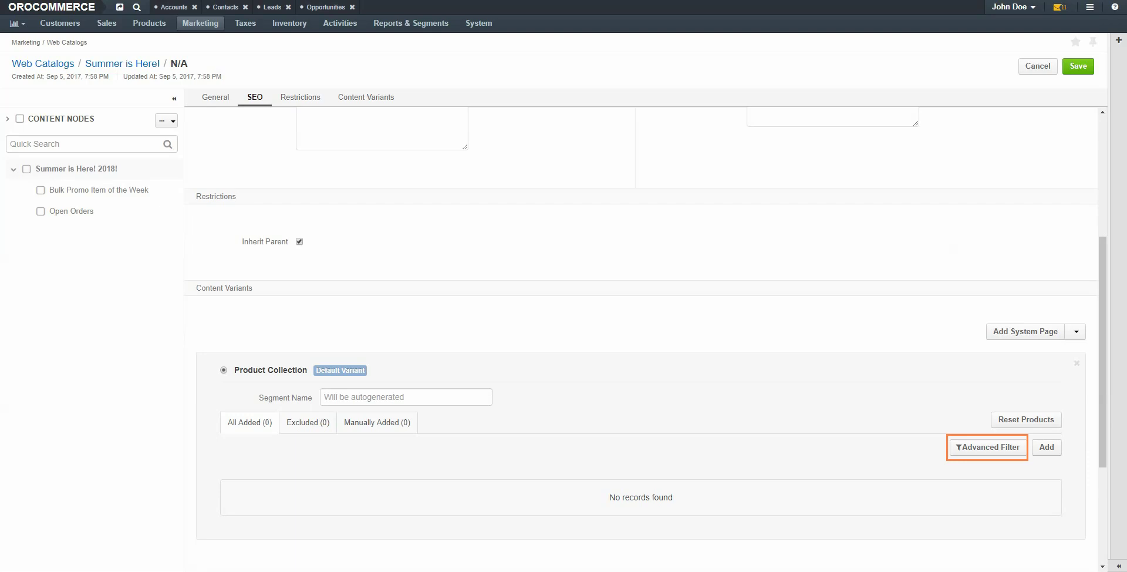
left_click(980, 447)
left_click_drag(1104, 394, 1104, 485)
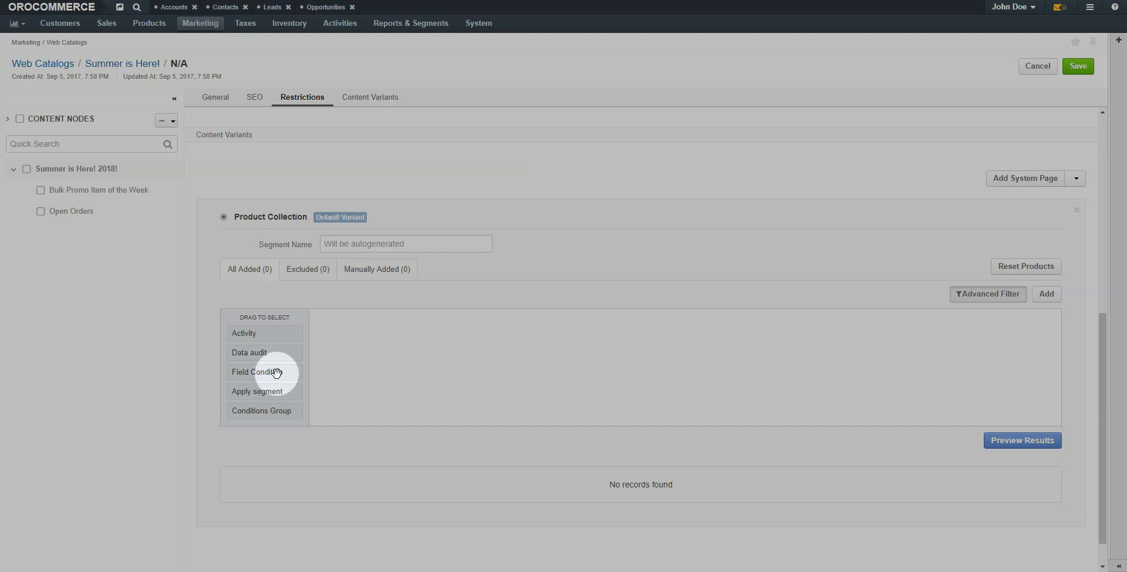
Step: Add a filter condition requiring Created At later than Today-7
mouse_move(276, 371)
left_mouse_down()
mouse_move(364, 353)
mouse_move(388, 329)
left_mouse_up()
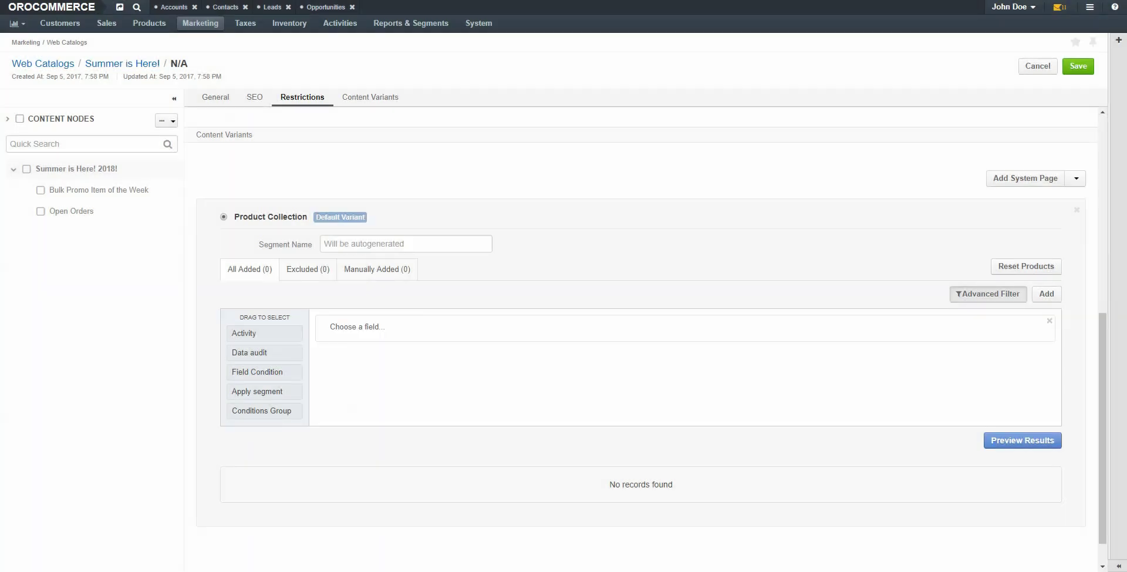
left_click(390, 328)
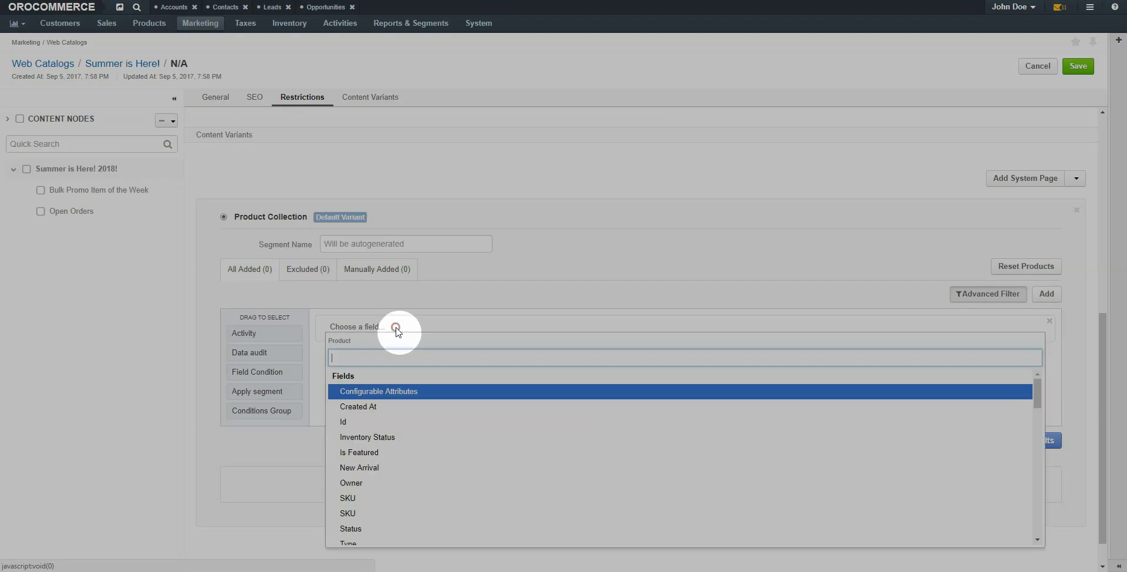
left_click(464, 405)
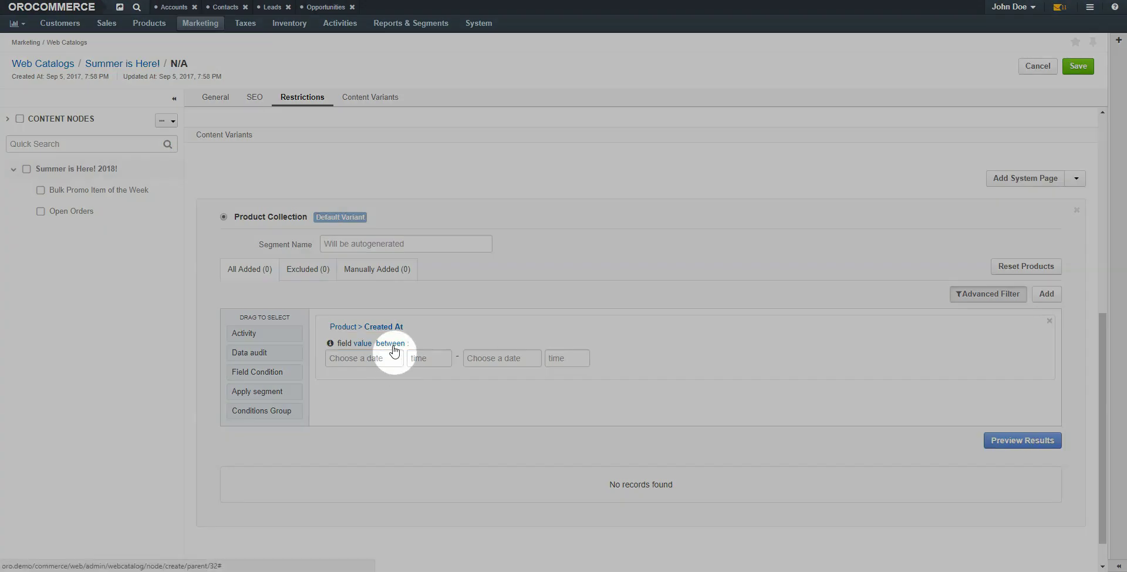
left_click(392, 344)
left_click(398, 388)
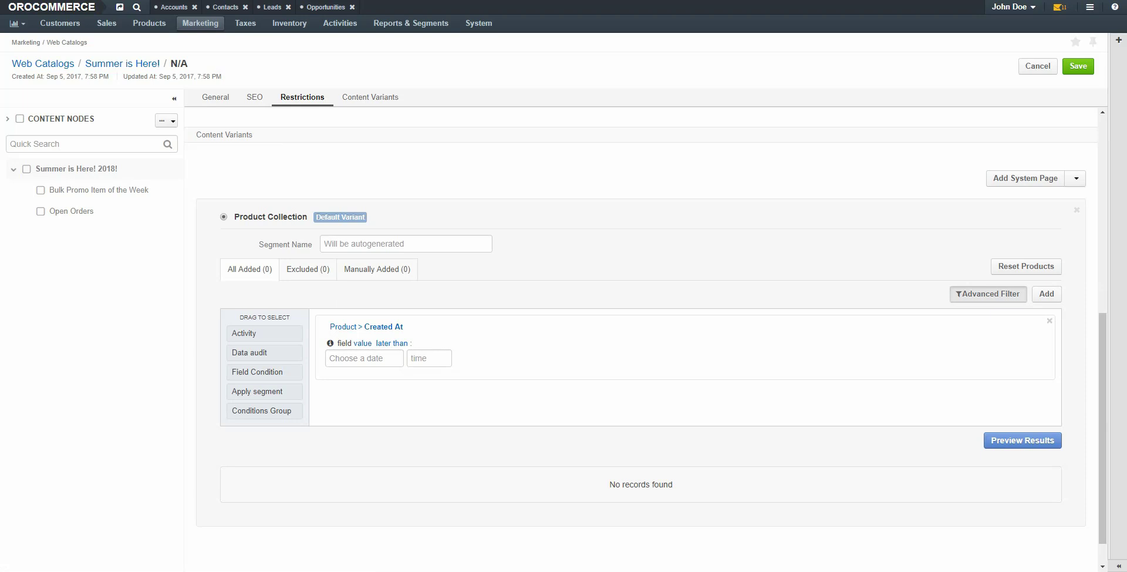
left_click(364, 358)
type("Today-7")
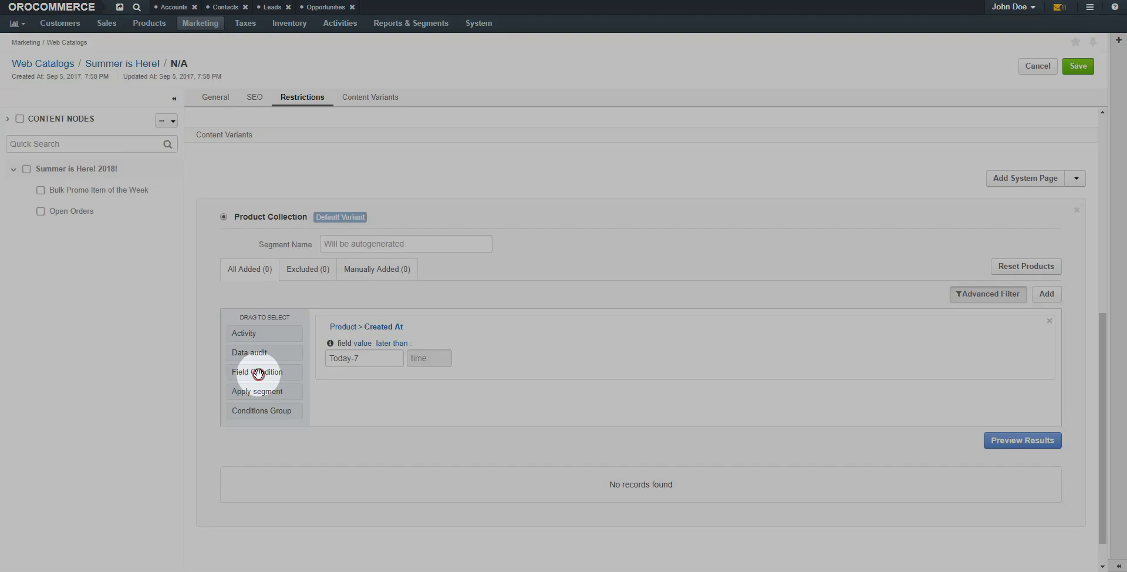
Step: Add a second condition Is Featured = Yes and preview the matching products
left_click_drag(258, 372, 349, 386)
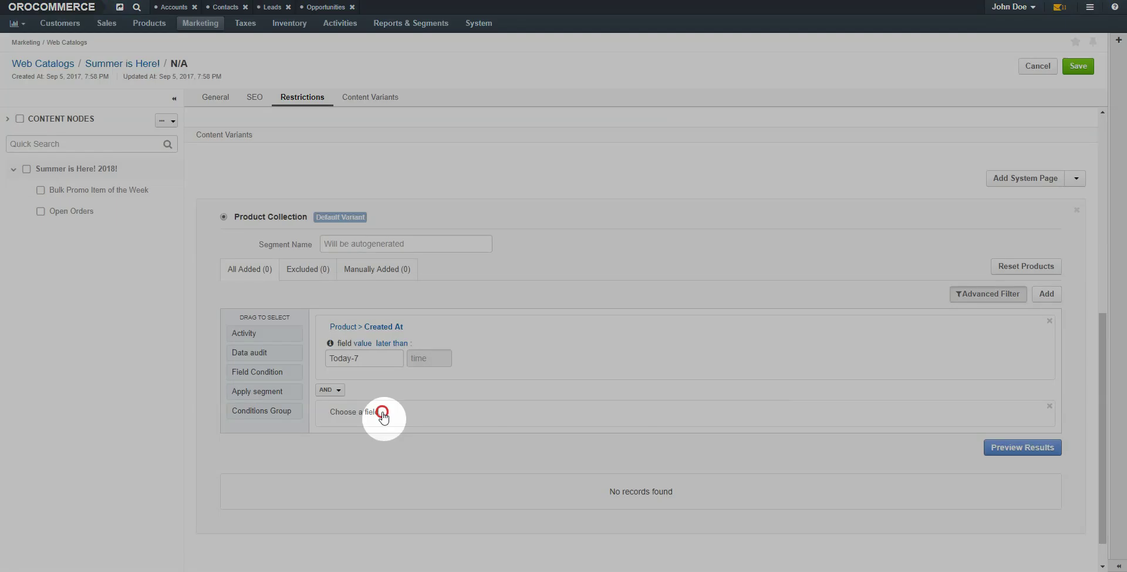
left_click(382, 414)
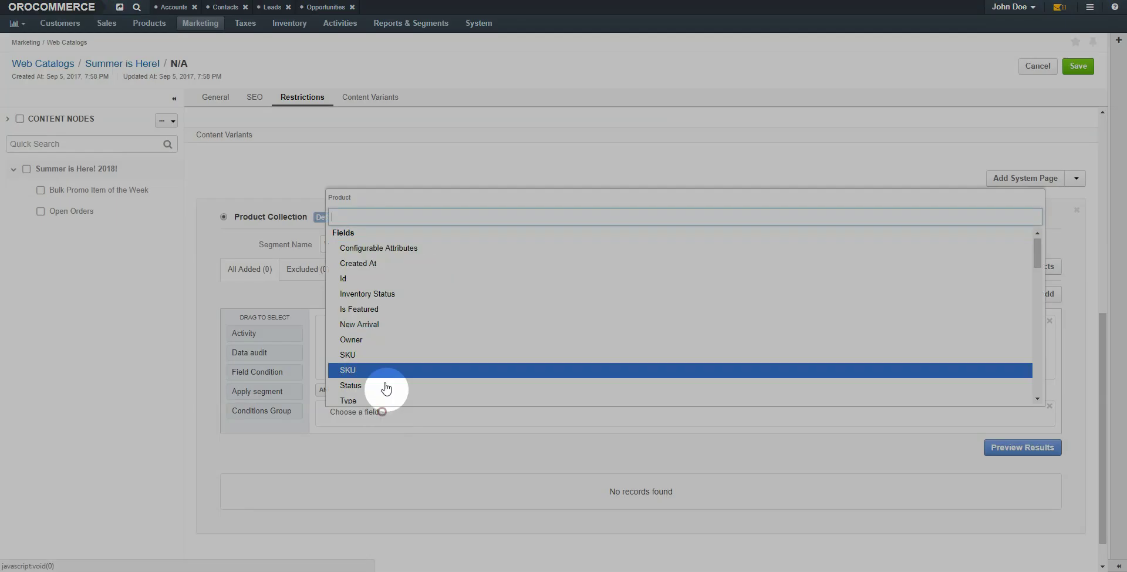
left_click(388, 309)
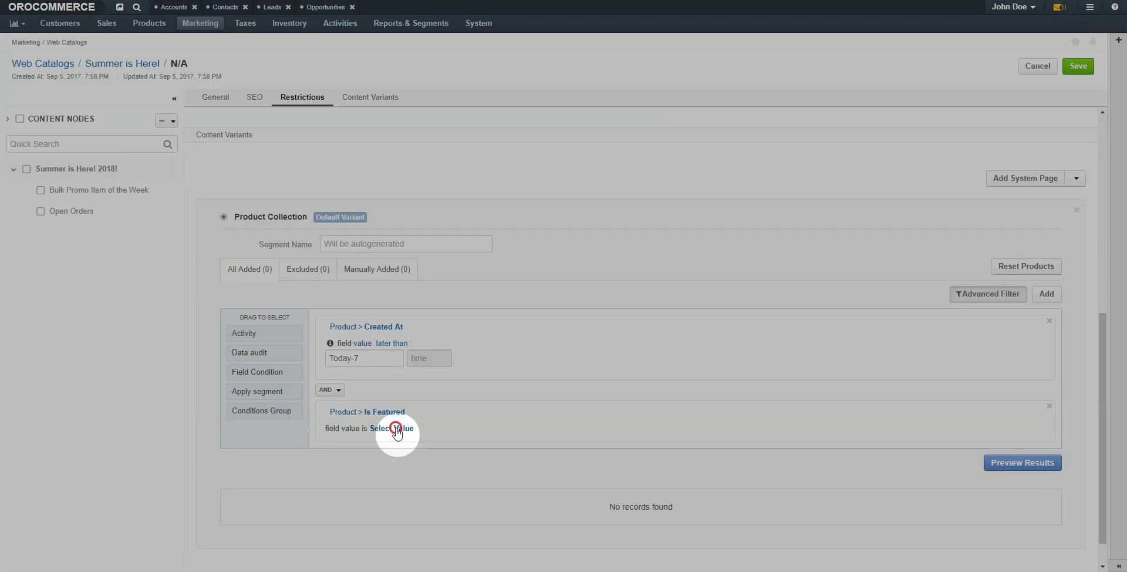
left_click(393, 429)
left_click(335, 463)
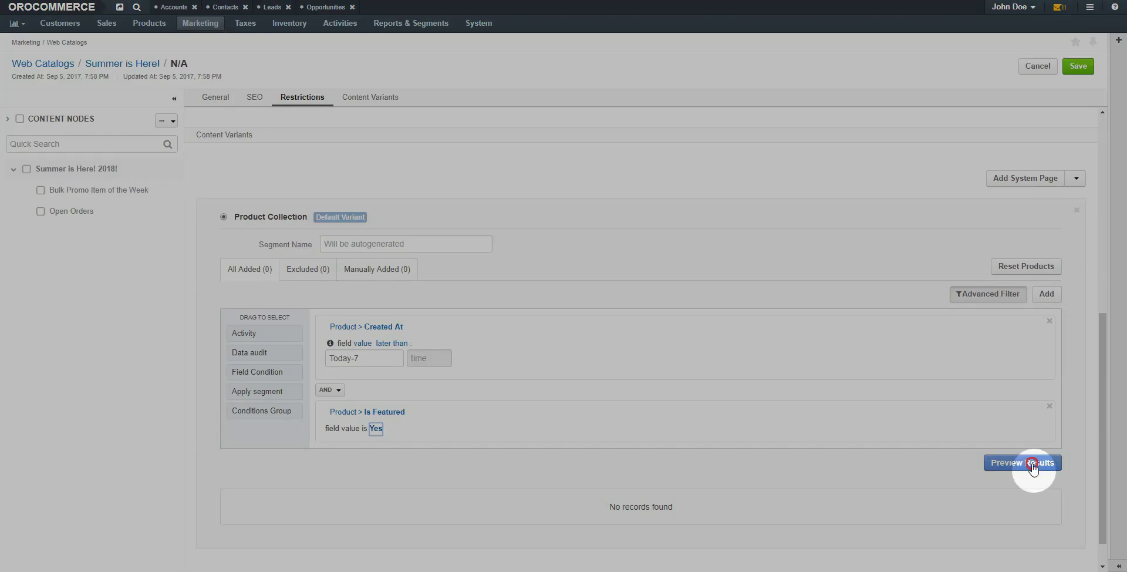
left_click(1032, 461)
Step: Manually add products TAG2, TAG1 and WLCH1 to the Clearance Sale! collection
left_click_drag(1097, 348, 1120, 474)
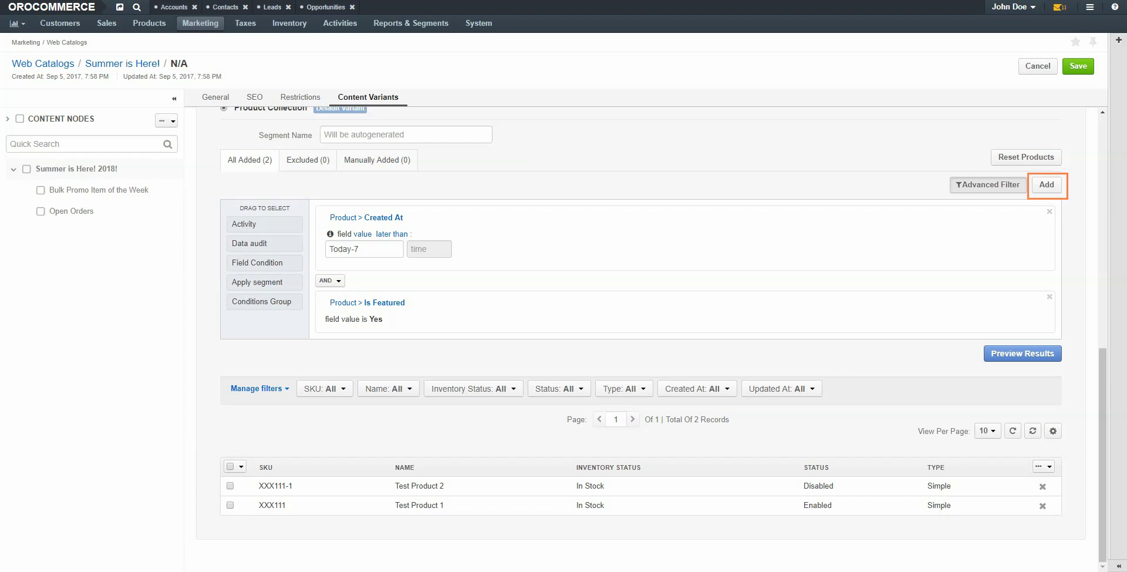
left_click(1047, 185)
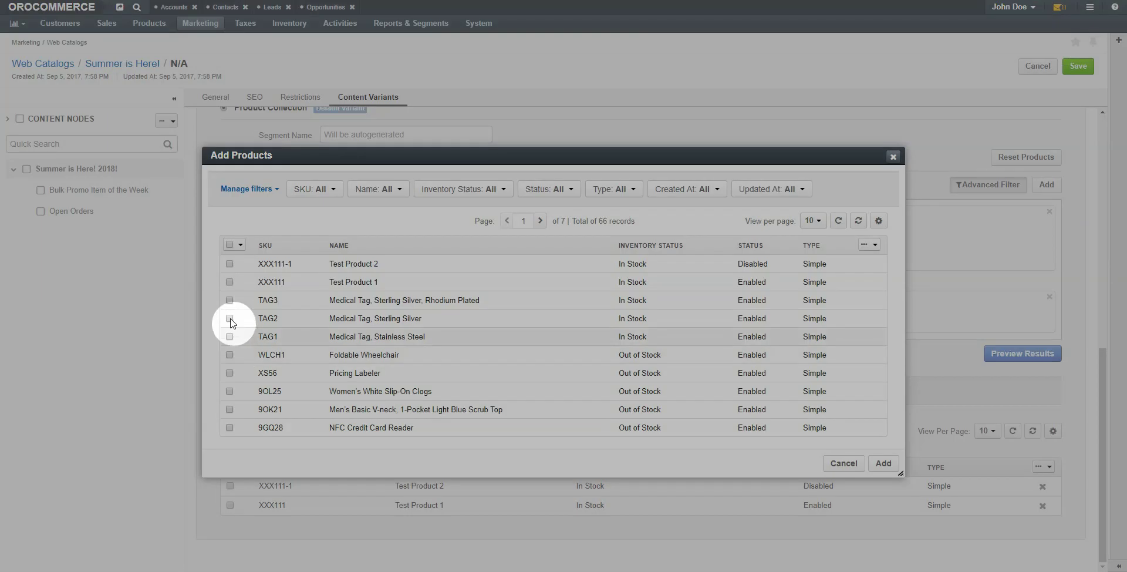
left_click(229, 318)
left_click(230, 336)
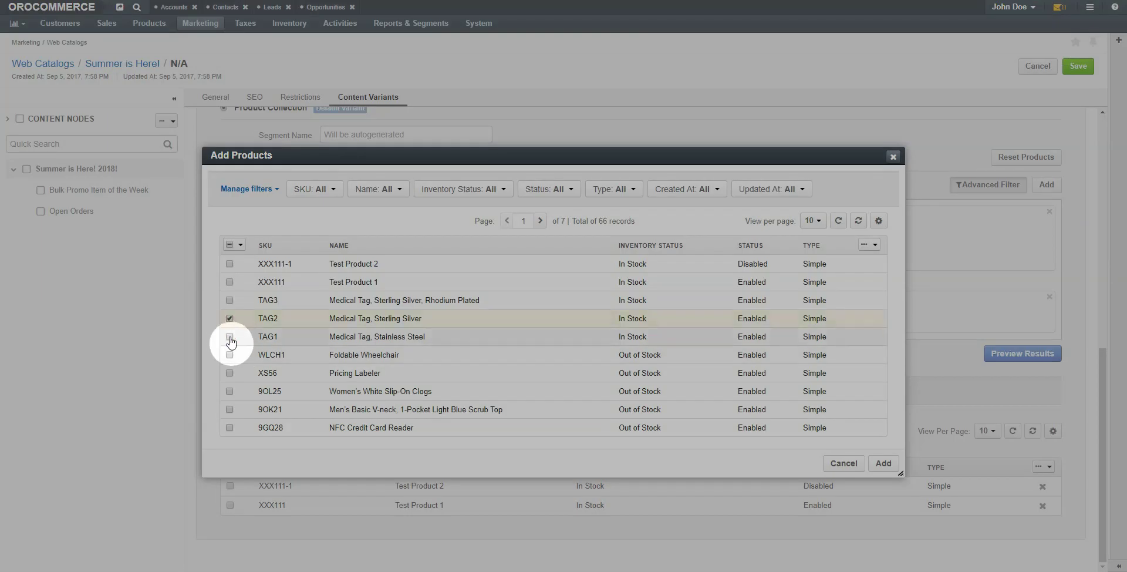
left_click(230, 354)
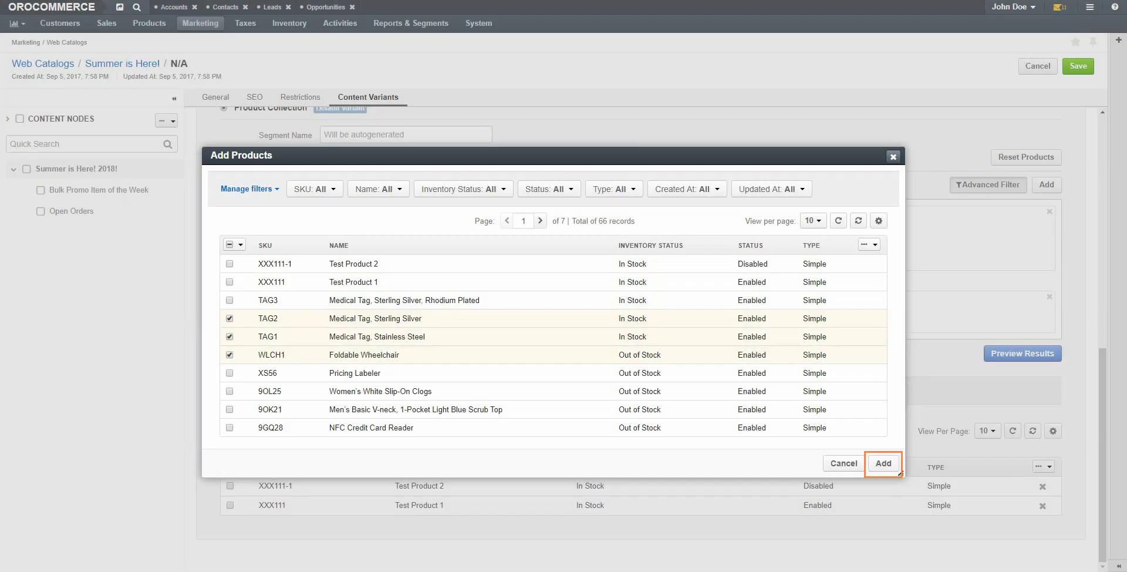
left_click(884, 463)
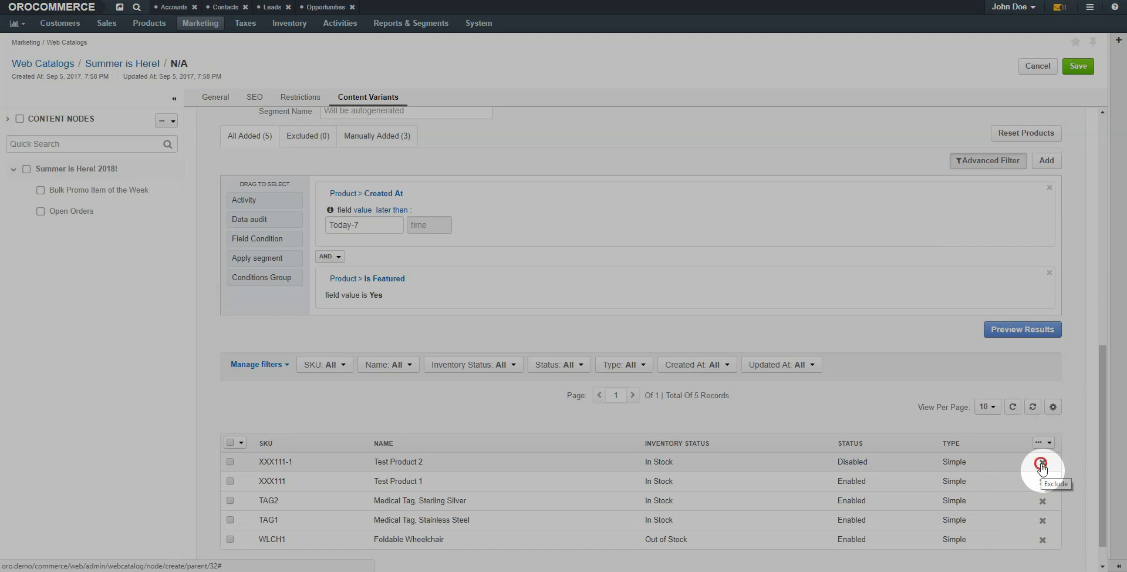
Step: Exclude Test Product 2 from the collection and save the Clearance Sale! node
left_click(1043, 464)
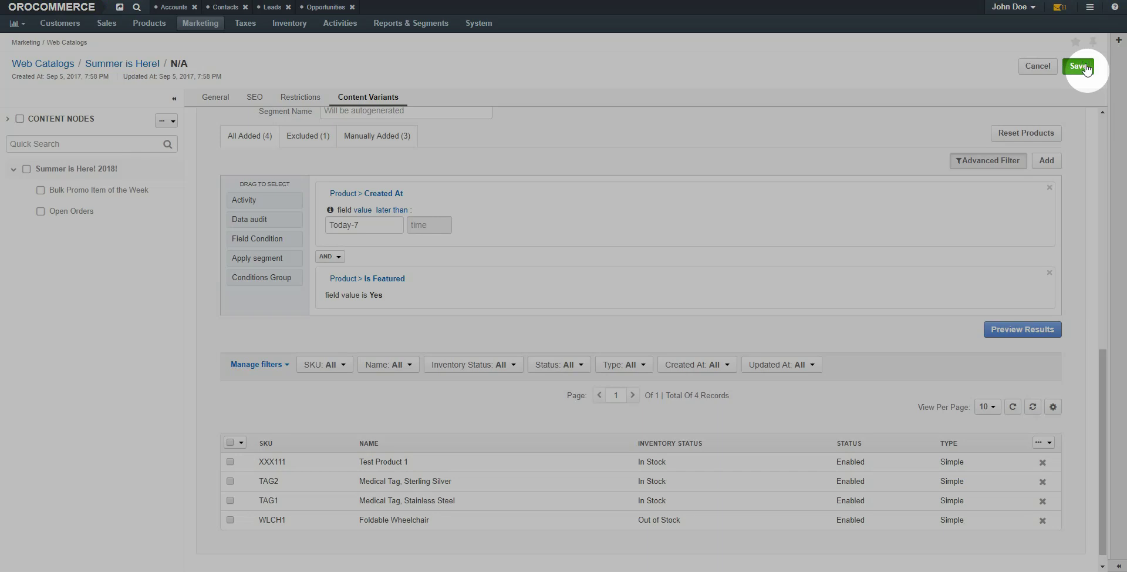
left_click(1078, 66)
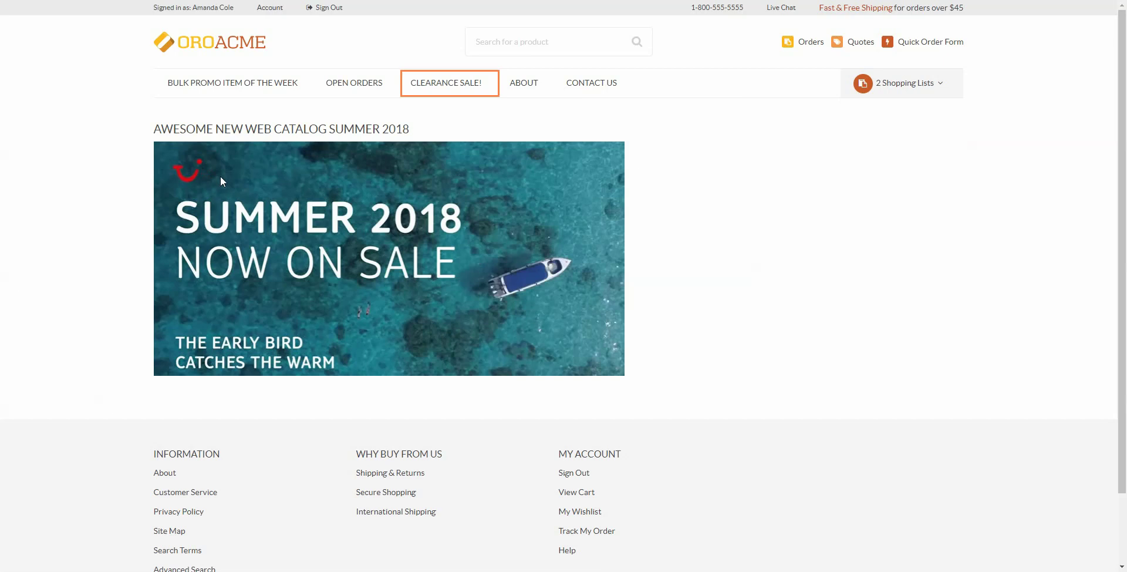
Step: Open CLEARANCE SALE! from the storefront menu and scroll through its four products
left_click(446, 84)
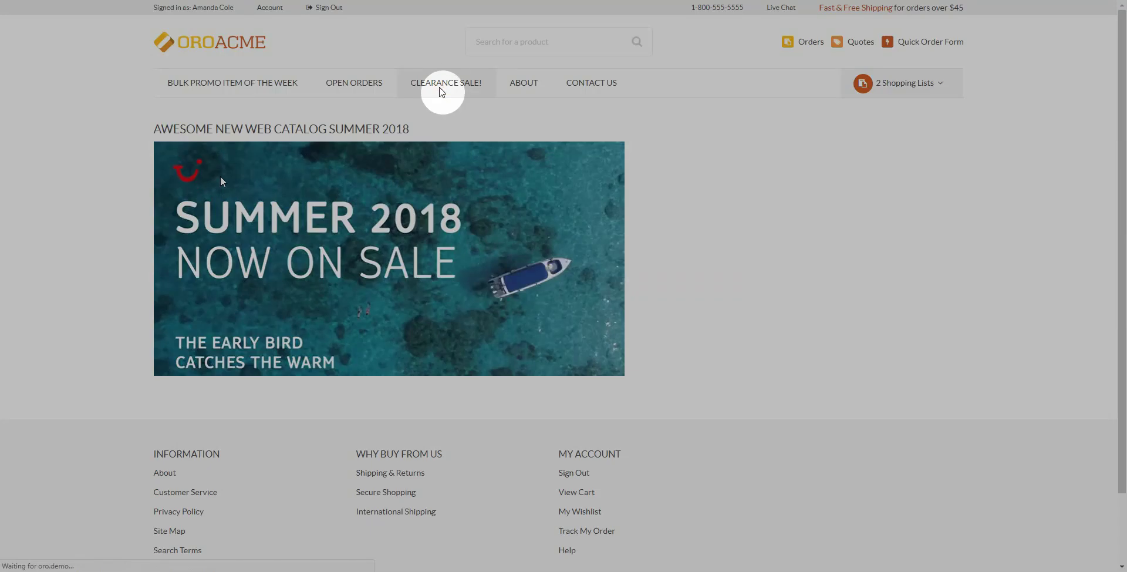
left_click(1121, 185)
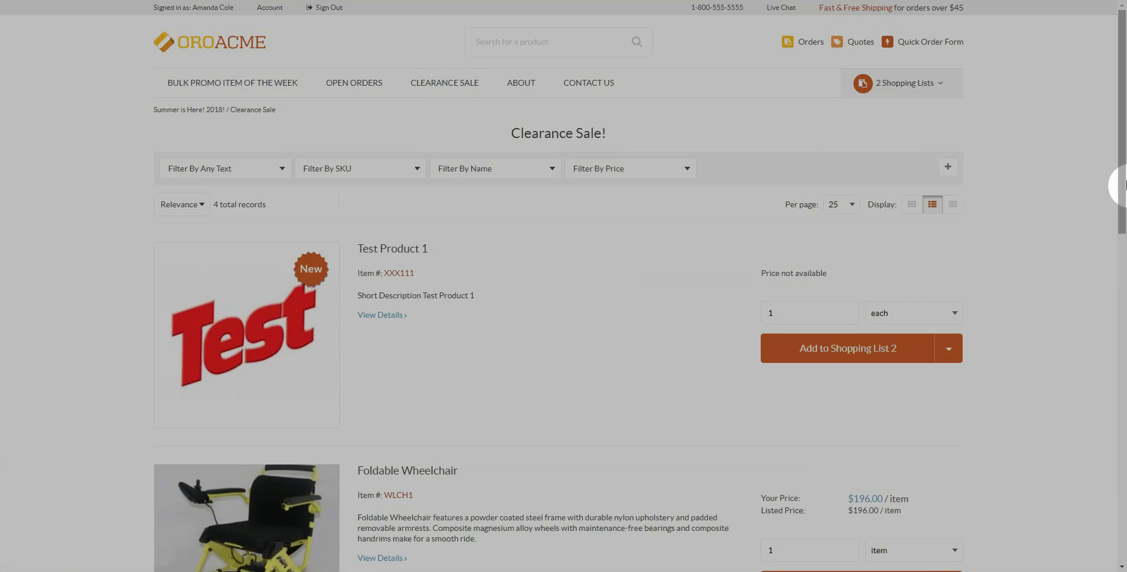
left_click_drag(1124, 179, 1125, 502)
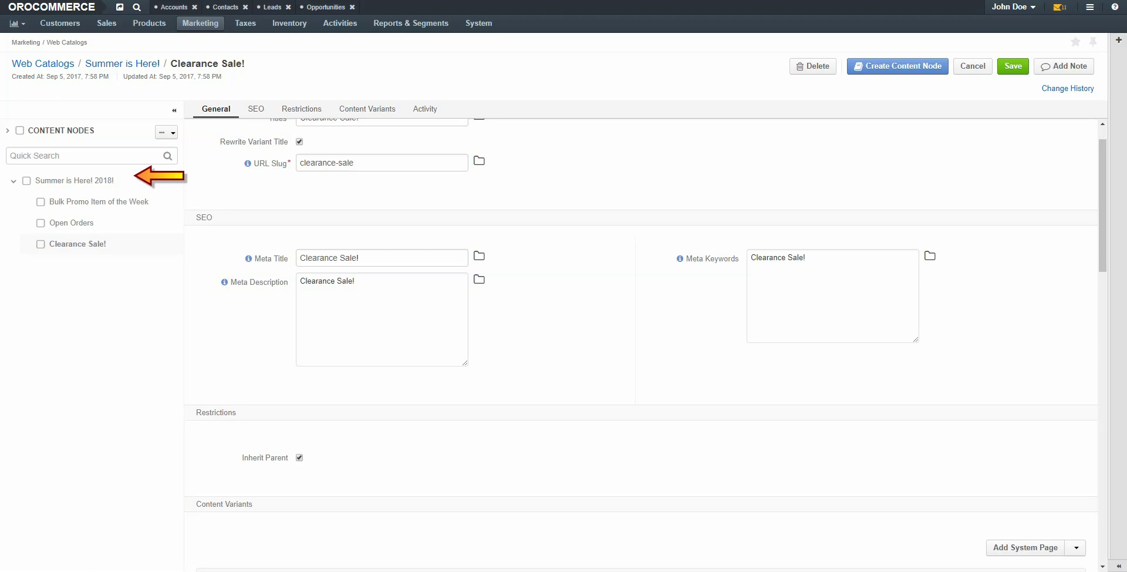
Step: Under Summer is Here! 2018!, create a node titled 'Medical Uniform Sale' with matching meta title
left_click(83, 181)
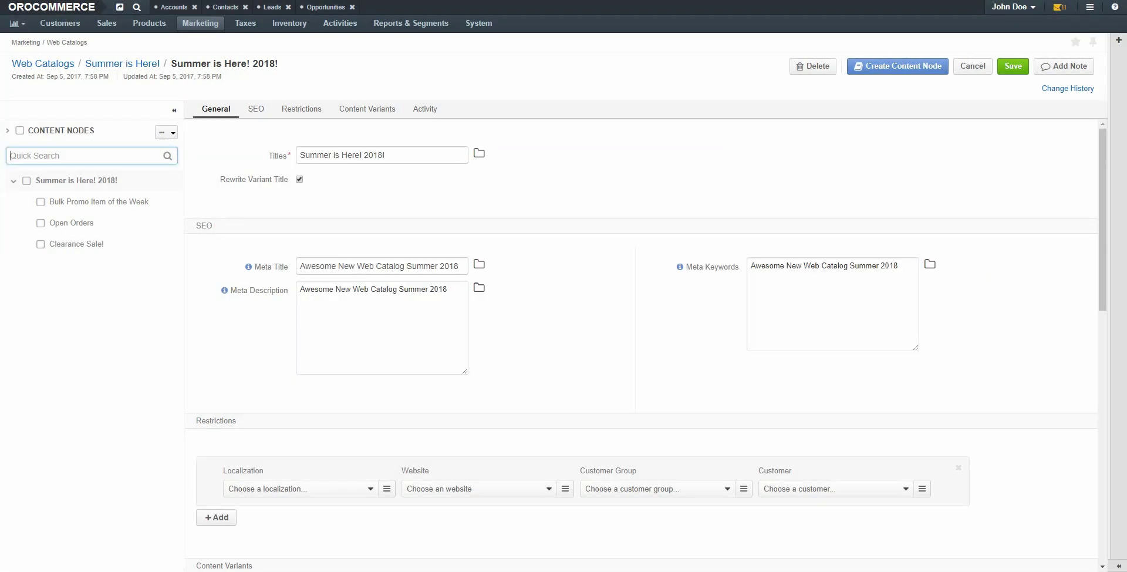
left_click(887, 68)
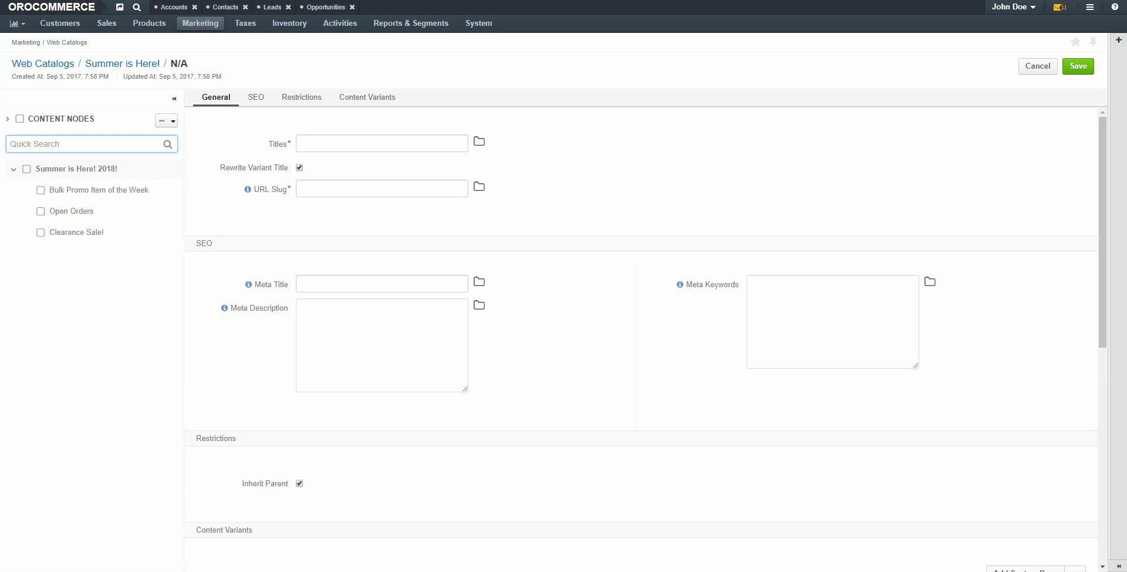
left_click(403, 146)
type("Medical Uniform Sale")
left_click(382, 284)
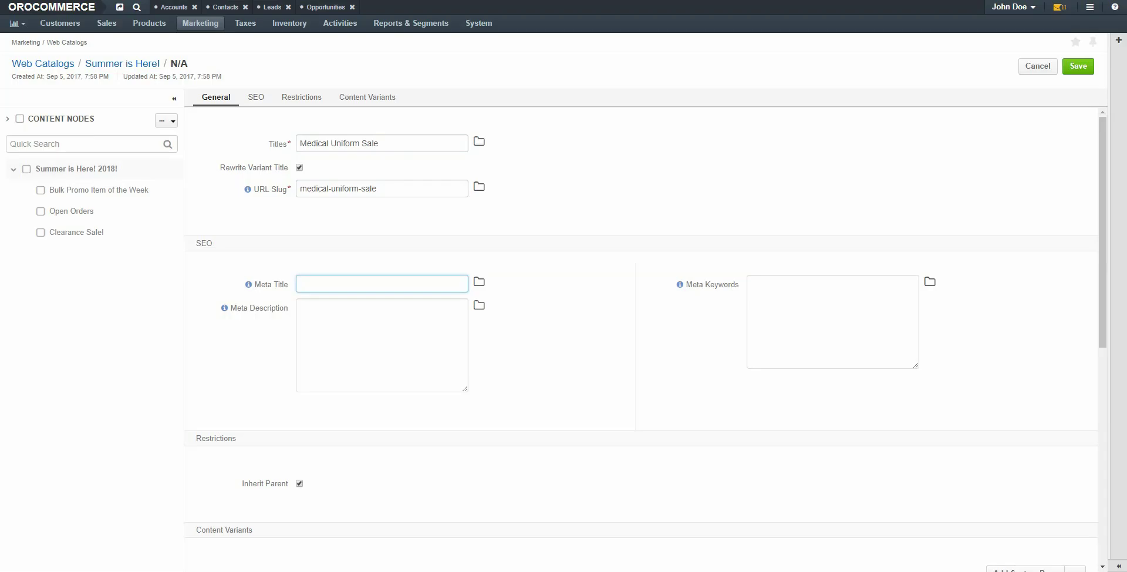
type("Medical Uniform Sale")
key("Tab")
type("Medical Uniform Sale")
key("Tab")
type("Medical Uniform Sale")
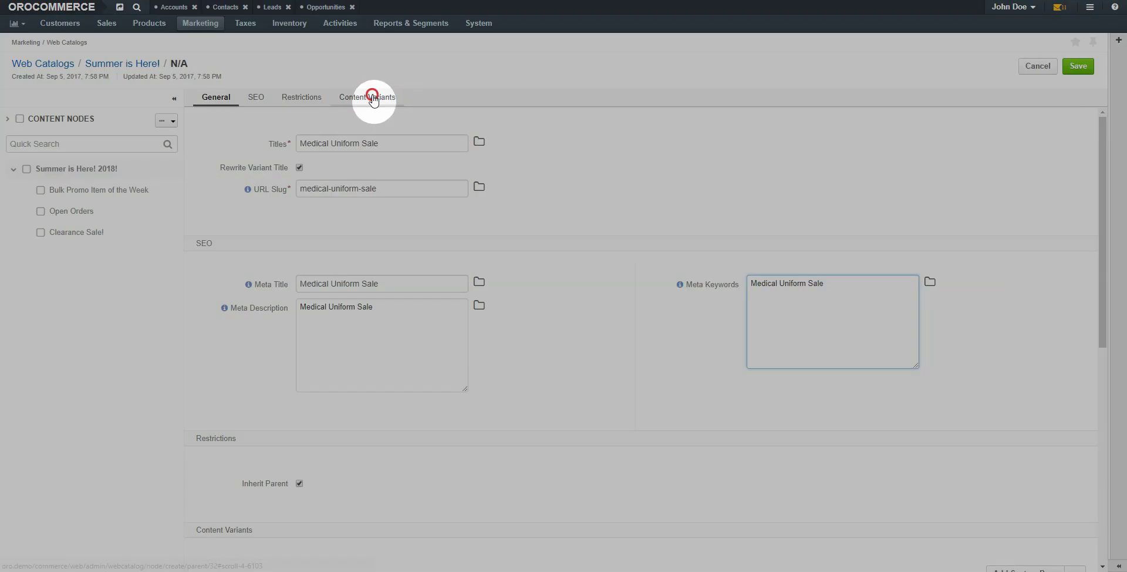
left_click(373, 96)
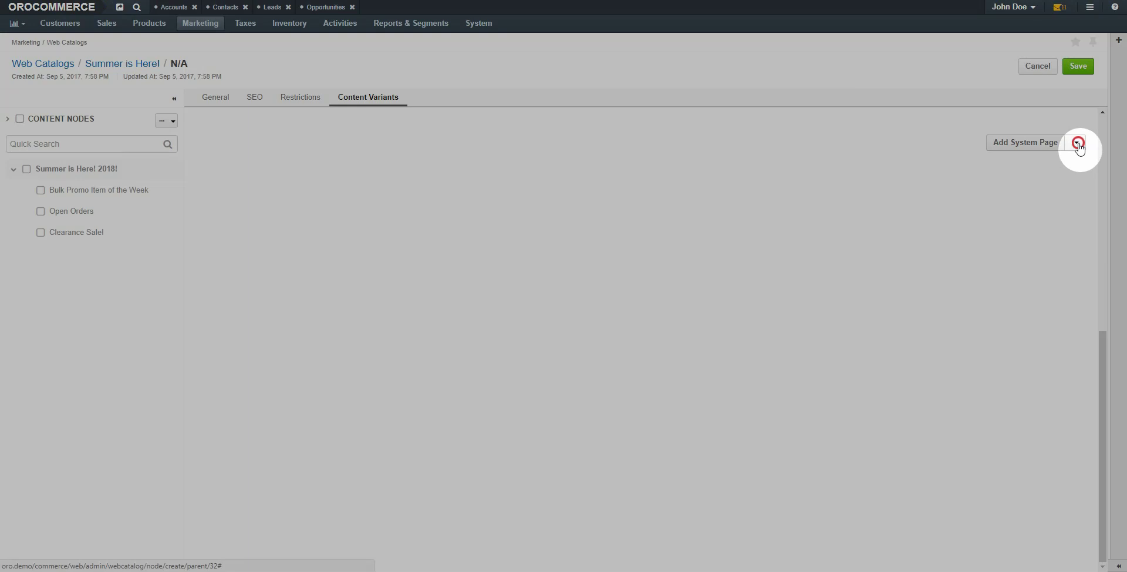
Step: Add a Category variant pointing to Medical Apparel > Medical Uniforms and save the node
left_click(1077, 142)
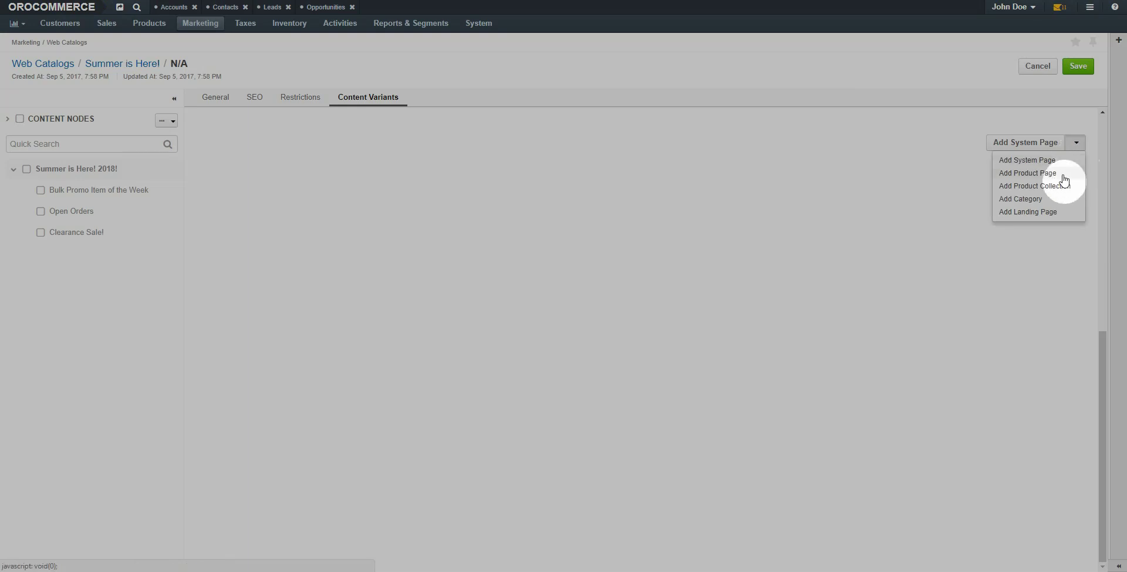
left_click(1058, 199)
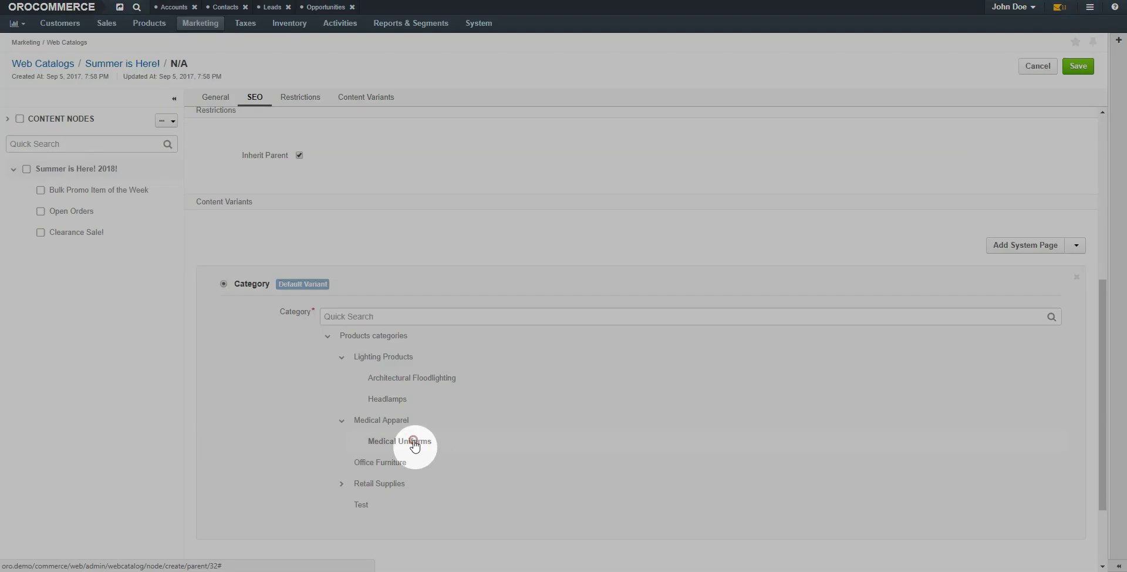
left_click(414, 442)
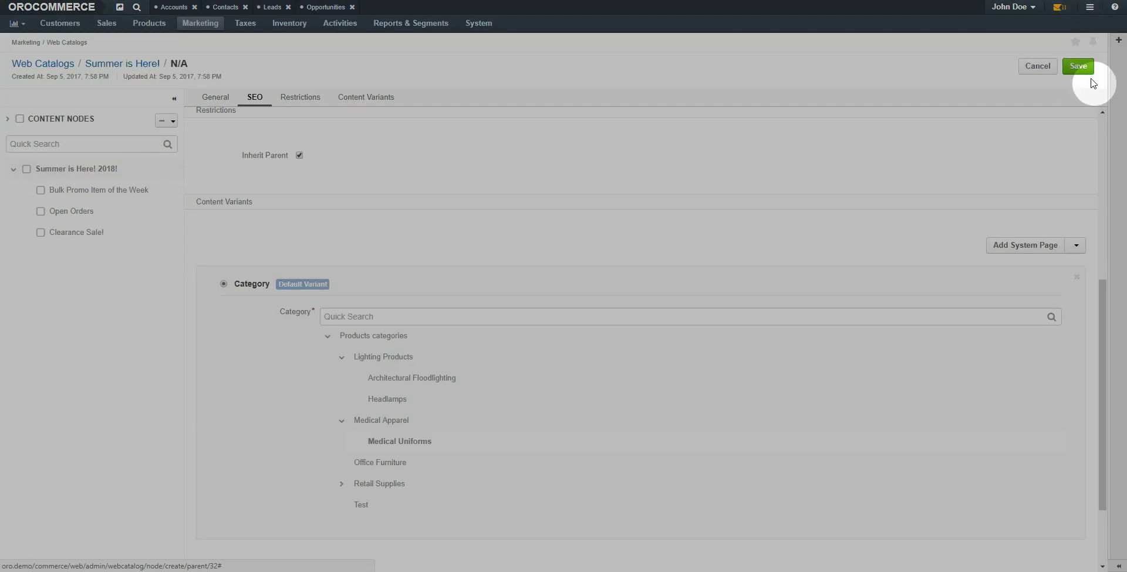
left_click(1079, 67)
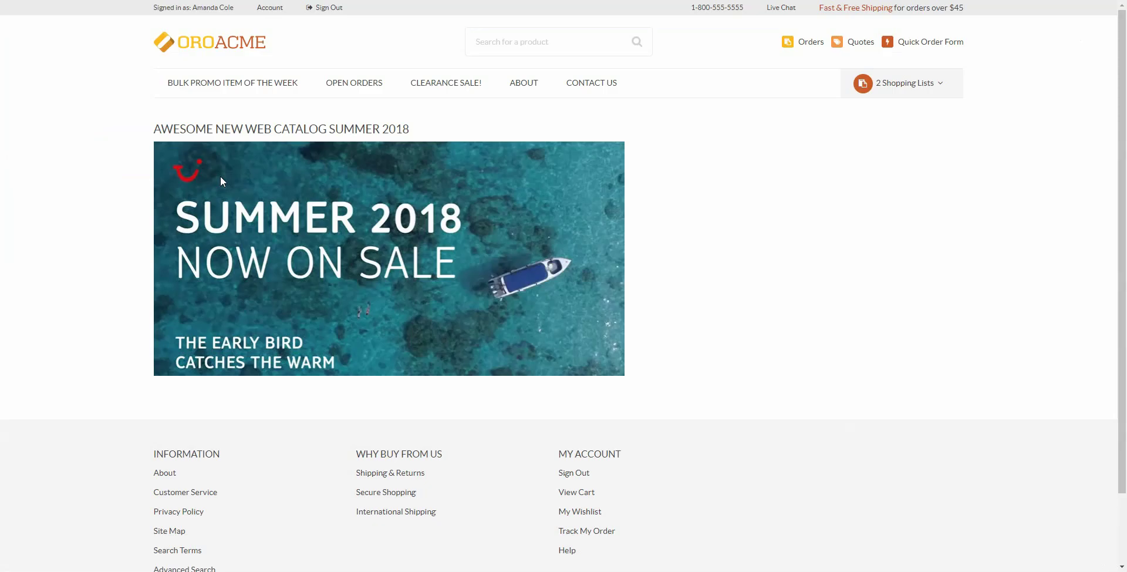
Step: Reload the storefront, open MEDICAL UNIFORM SALE from the menu and scroll its products
key("F5")
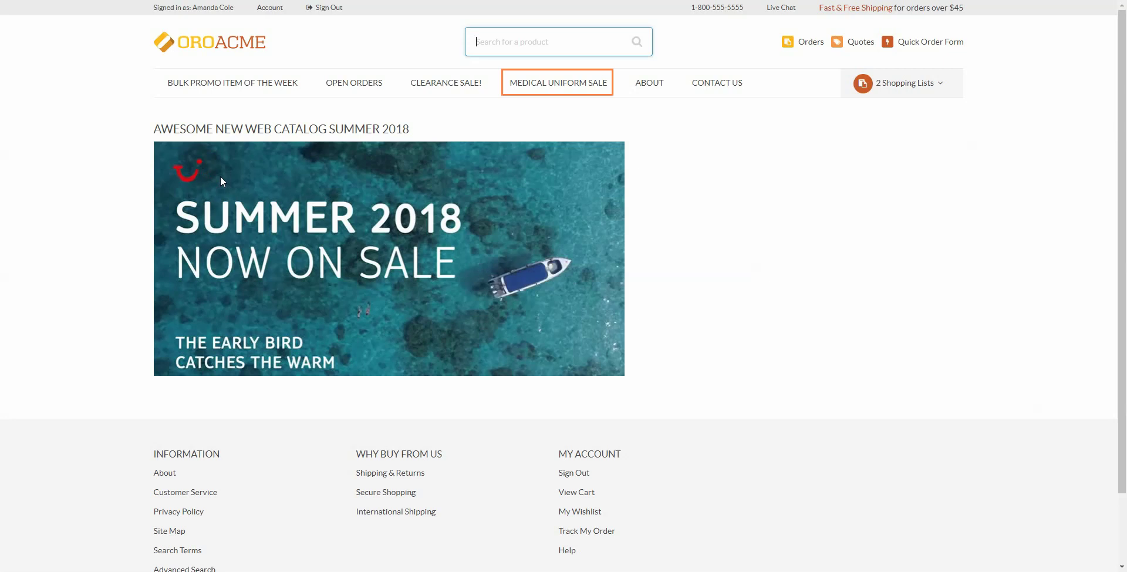
left_click(564, 84)
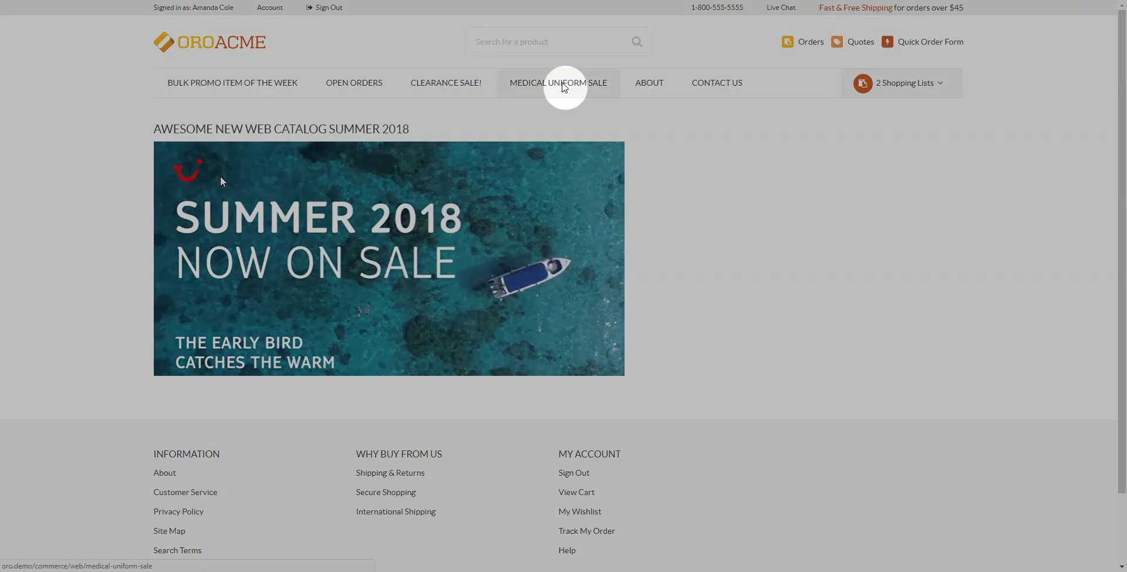
left_click_drag(1122, 100, 1123, 399)
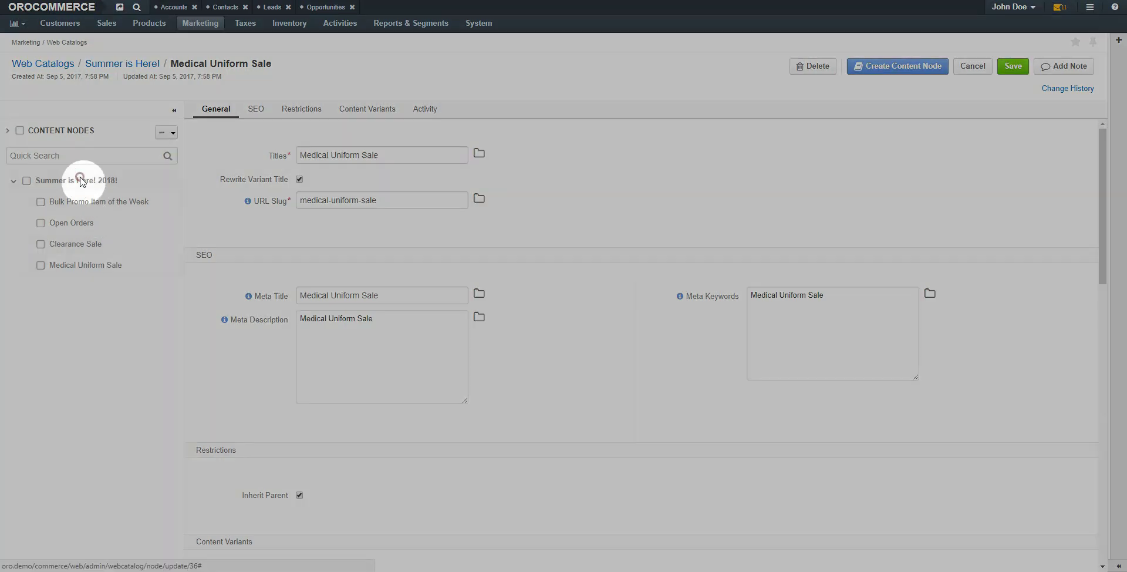
Step: Add a landing page content variant to the Summer is Here! 2018! root node using Company A Summer Catalog
left_click(76, 181)
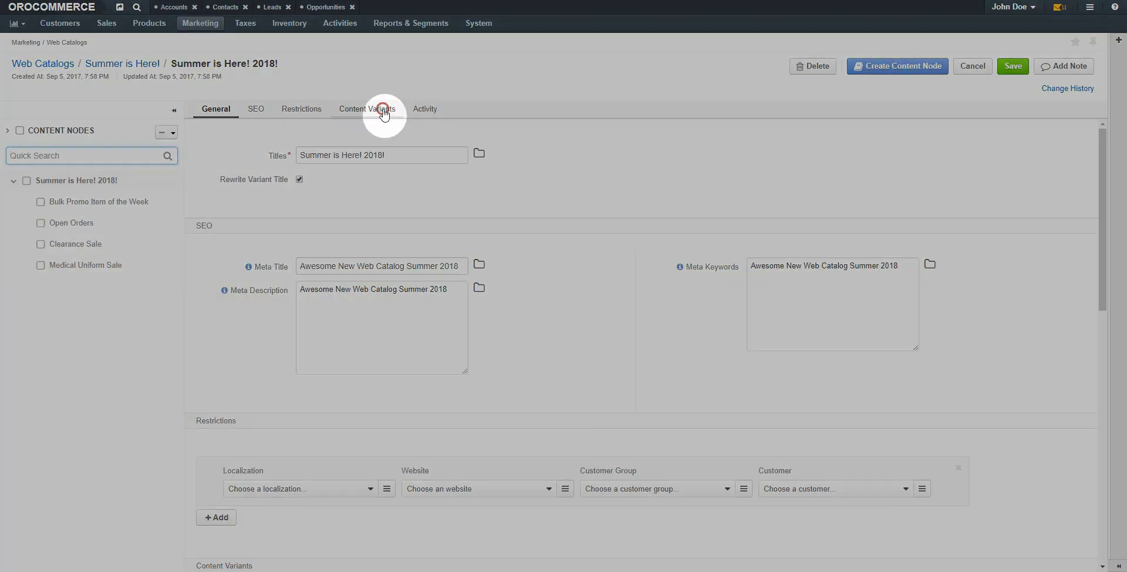
left_click(379, 110)
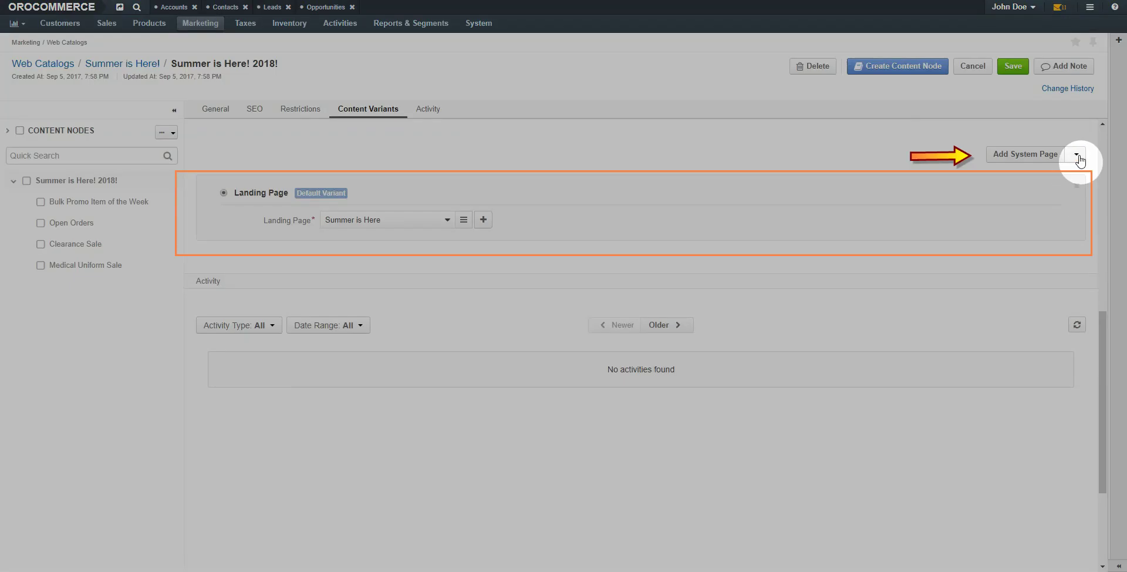
left_click(1077, 154)
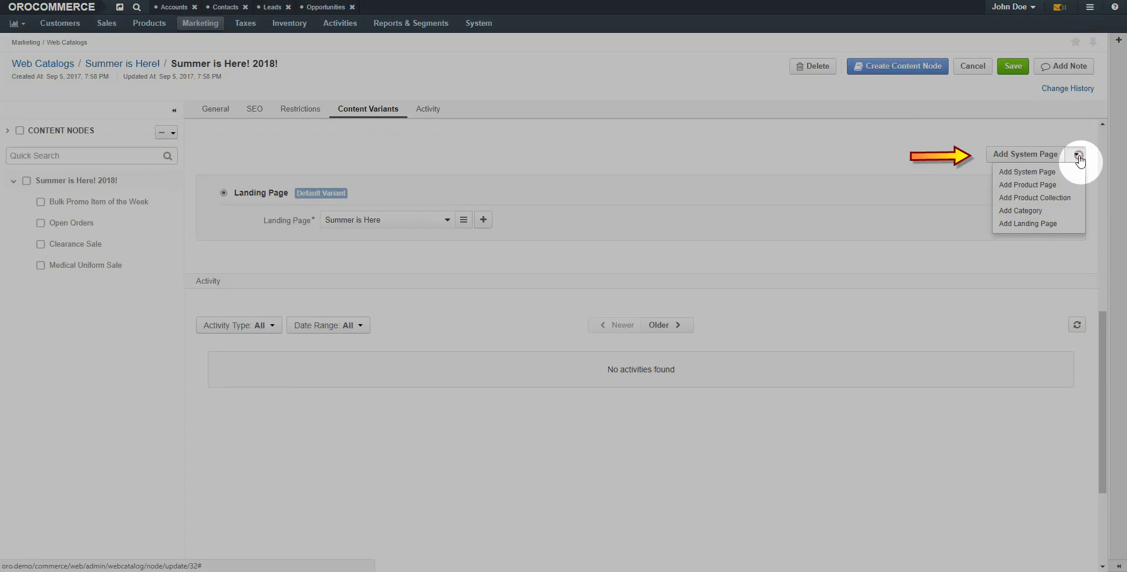
left_click(1051, 224)
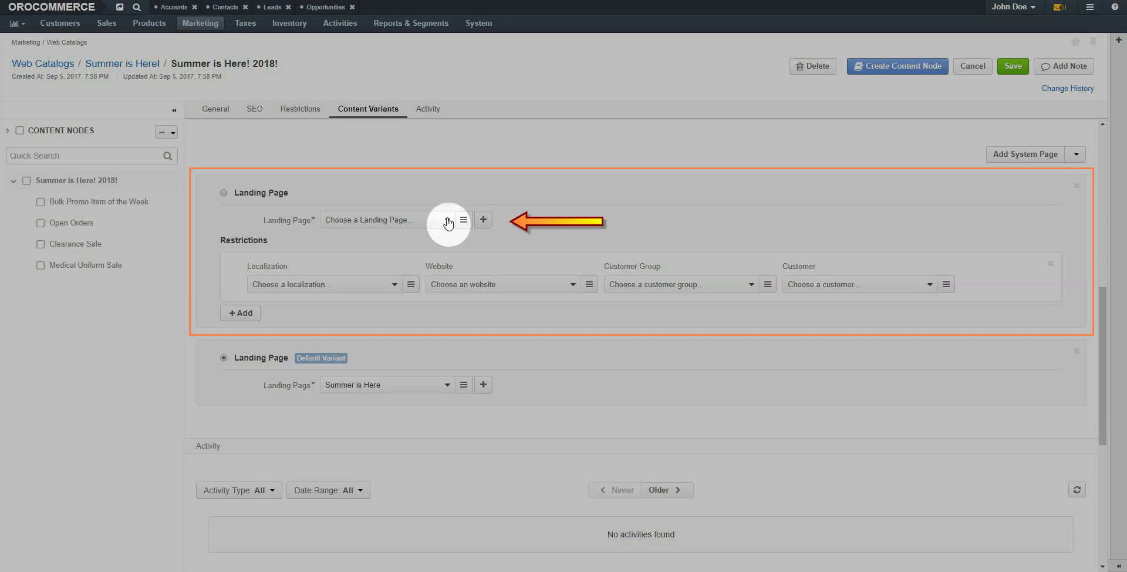
left_click(453, 220)
scroll(422, 385, "down", 5)
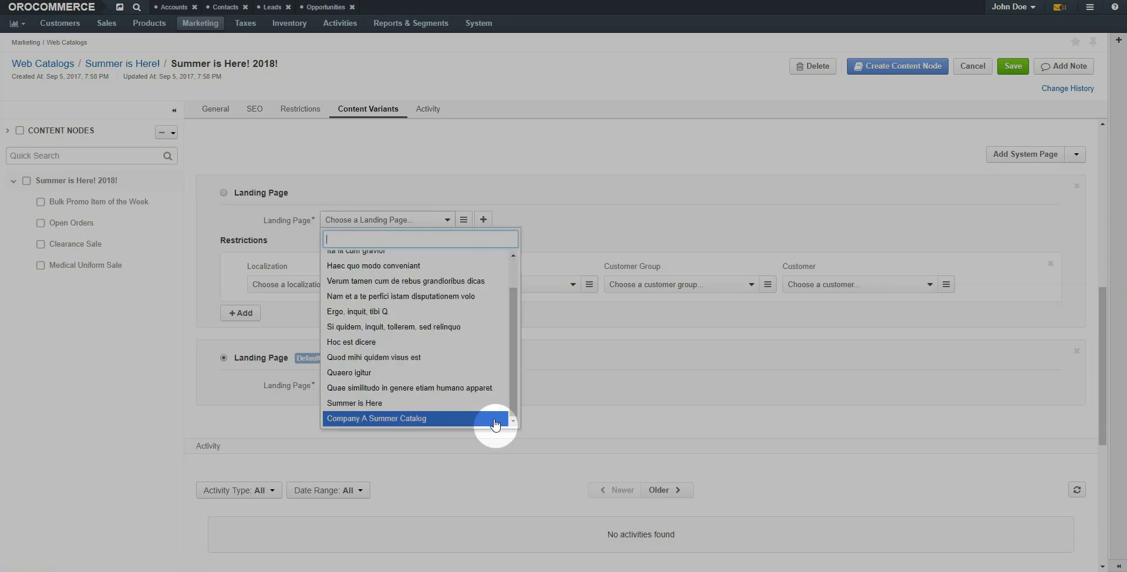
left_click(430, 418)
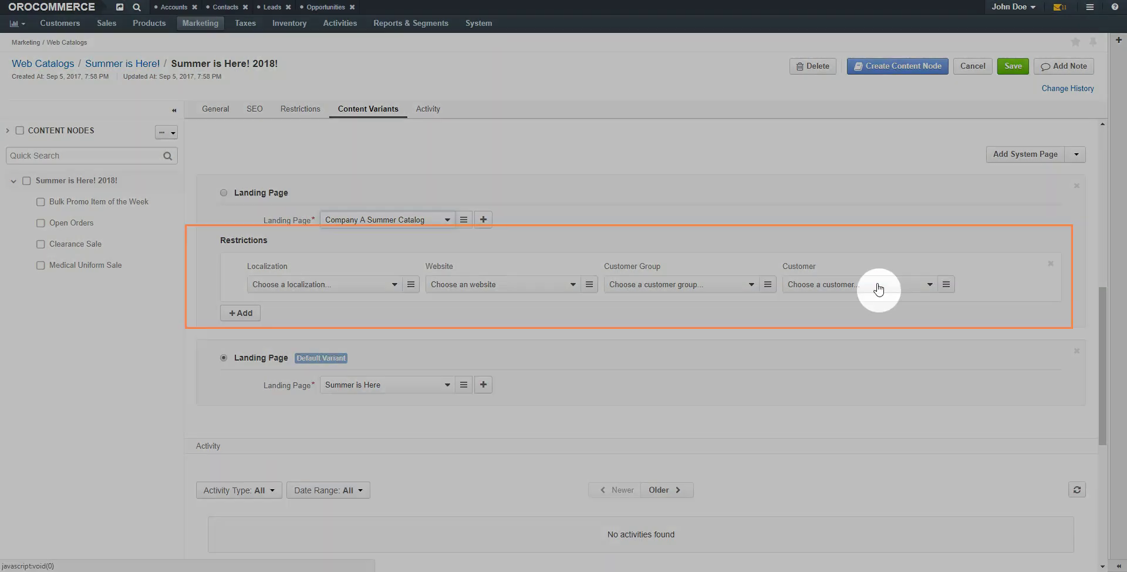
Step: Restrict the variant to customer Company A, save it, and reload the storefront
left_click(875, 284)
left_click(856, 322)
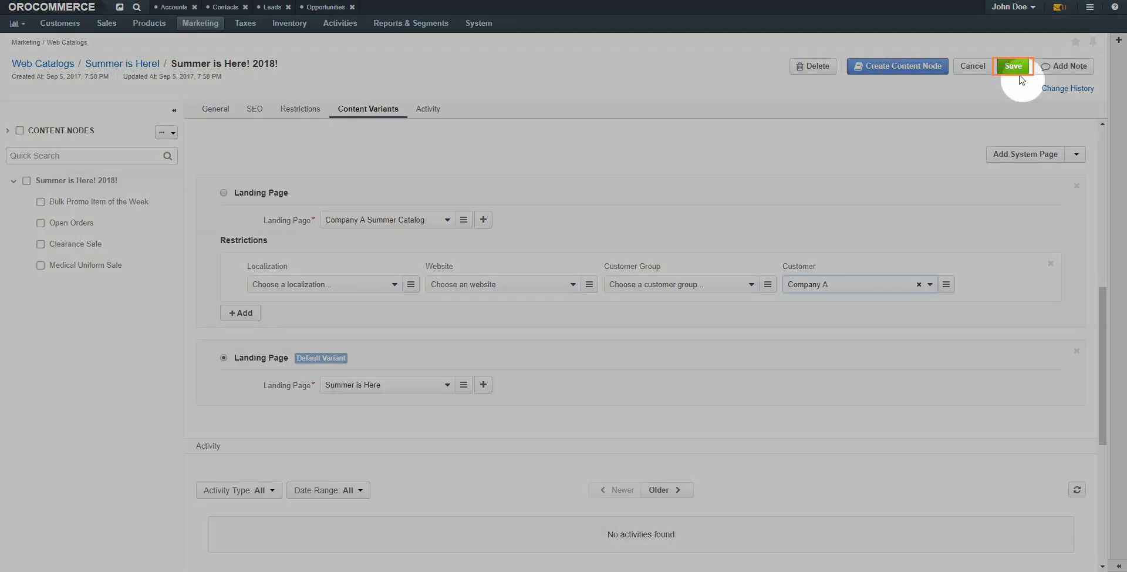
left_click(1013, 66)
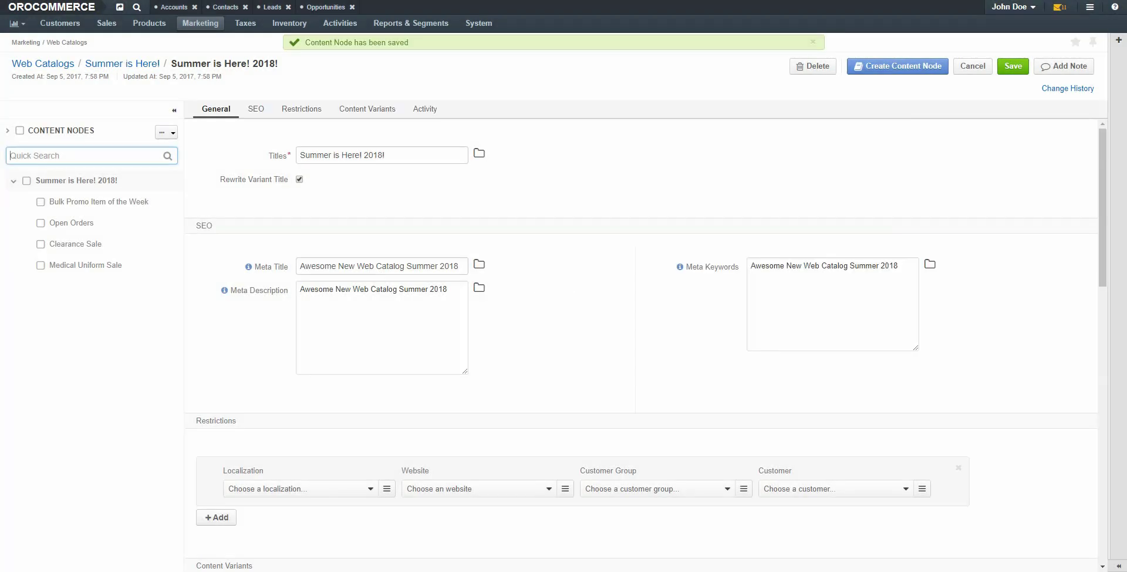
key("ctrl+Tab")
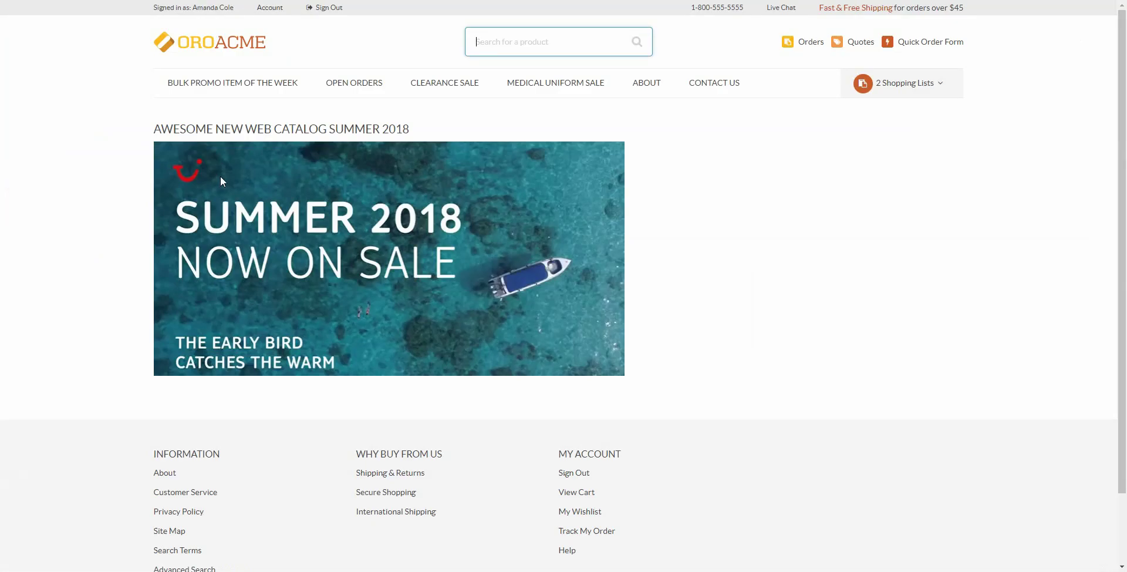
key("F5")
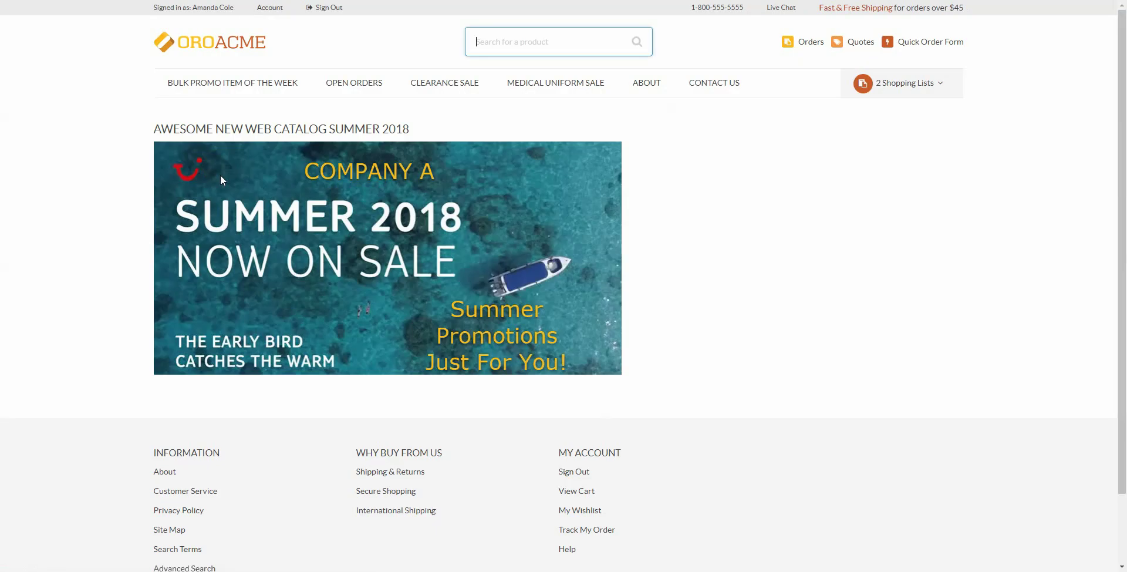